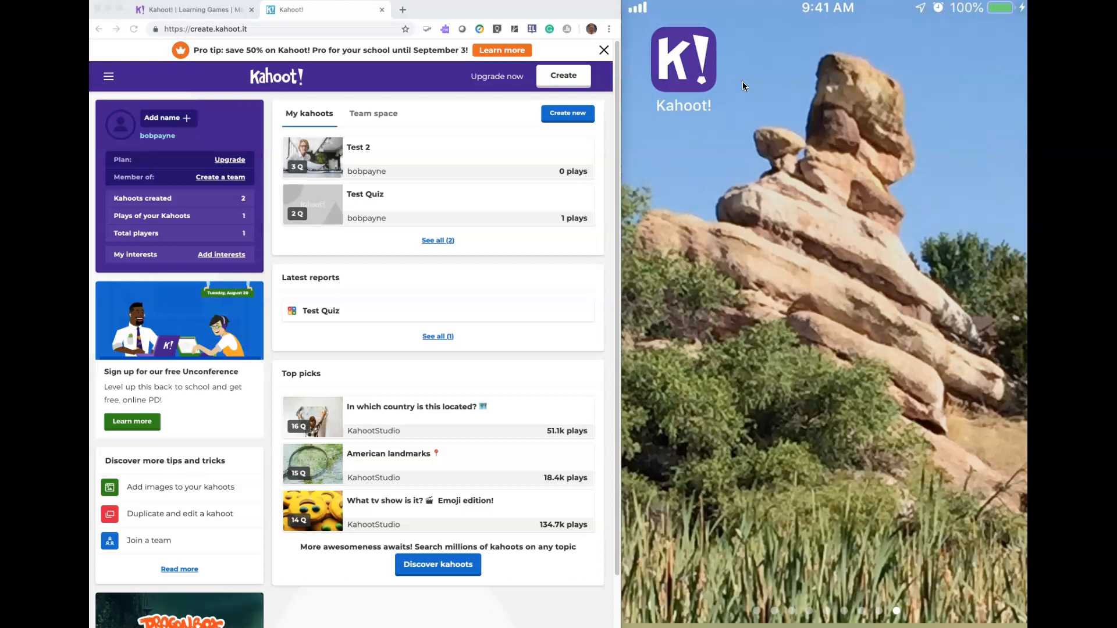
- Create a new kahoot of the Quiz type that combines different question types
click(513, 312)
click(564, 116)
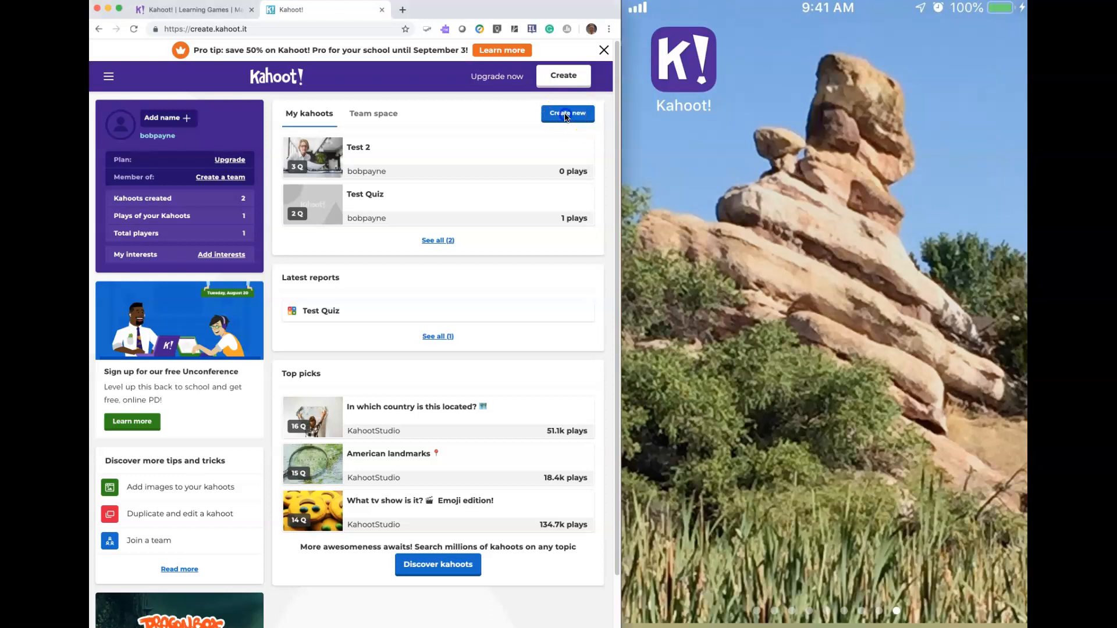
click(561, 82)
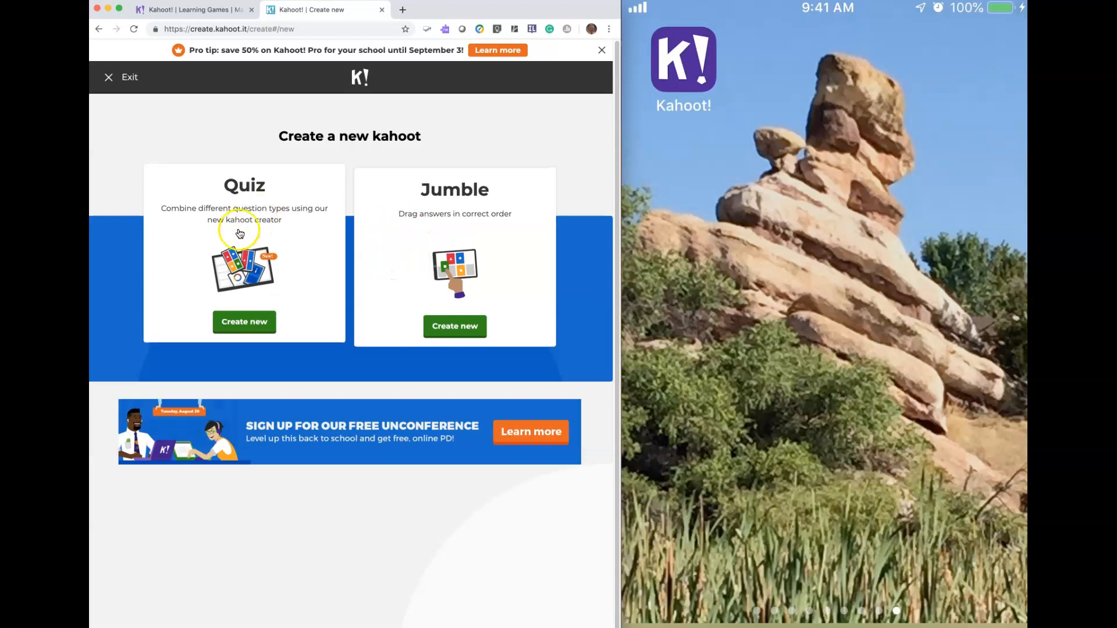
click(232, 324)
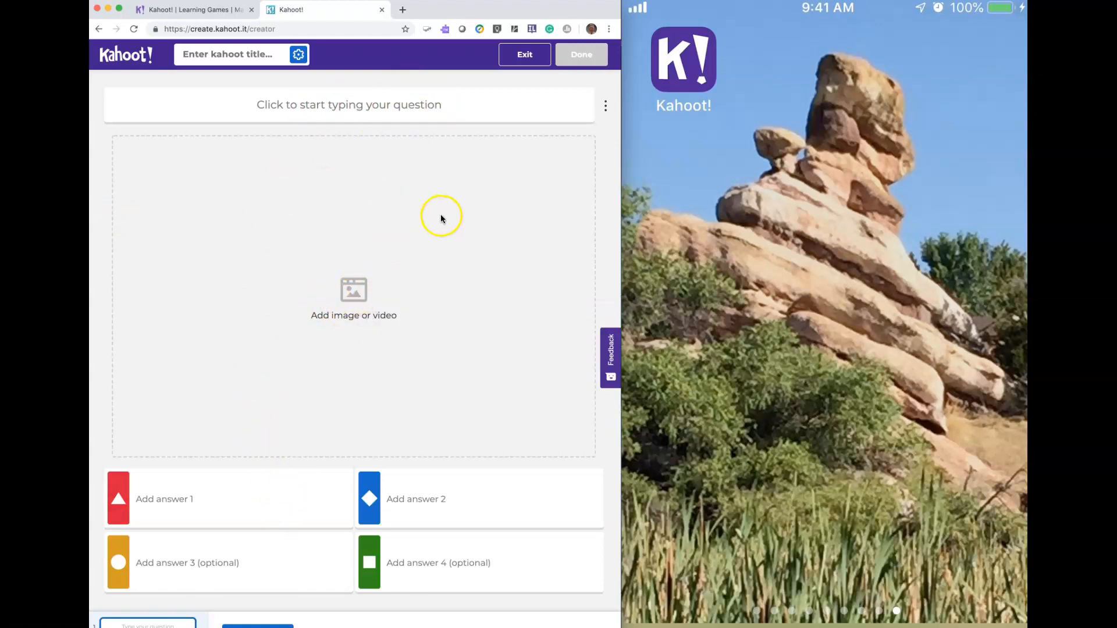
click(605, 107)
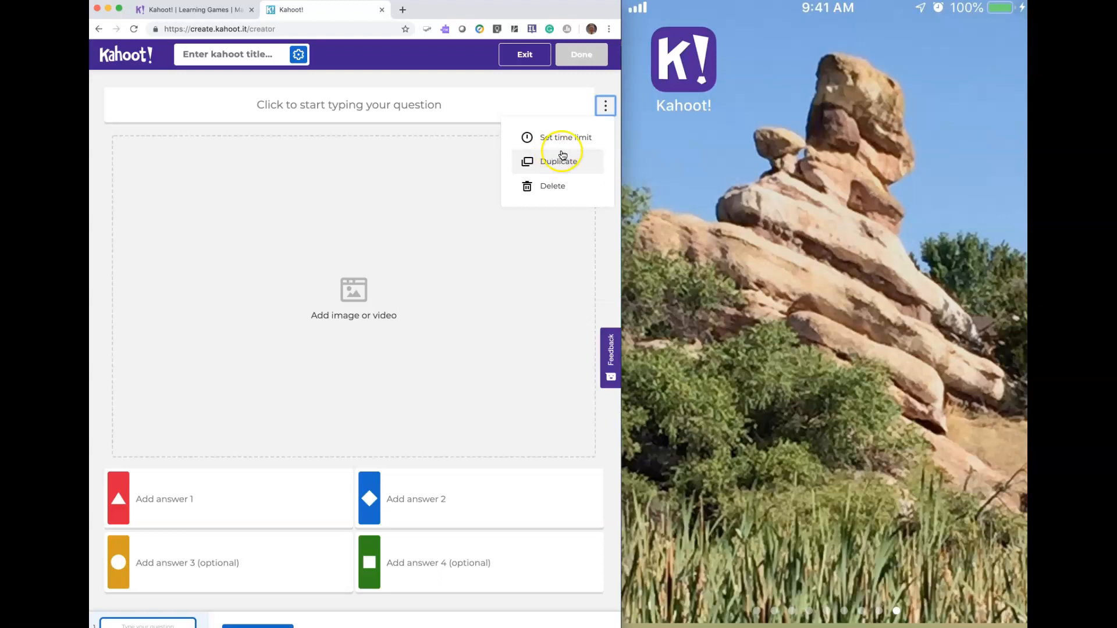
click(606, 108)
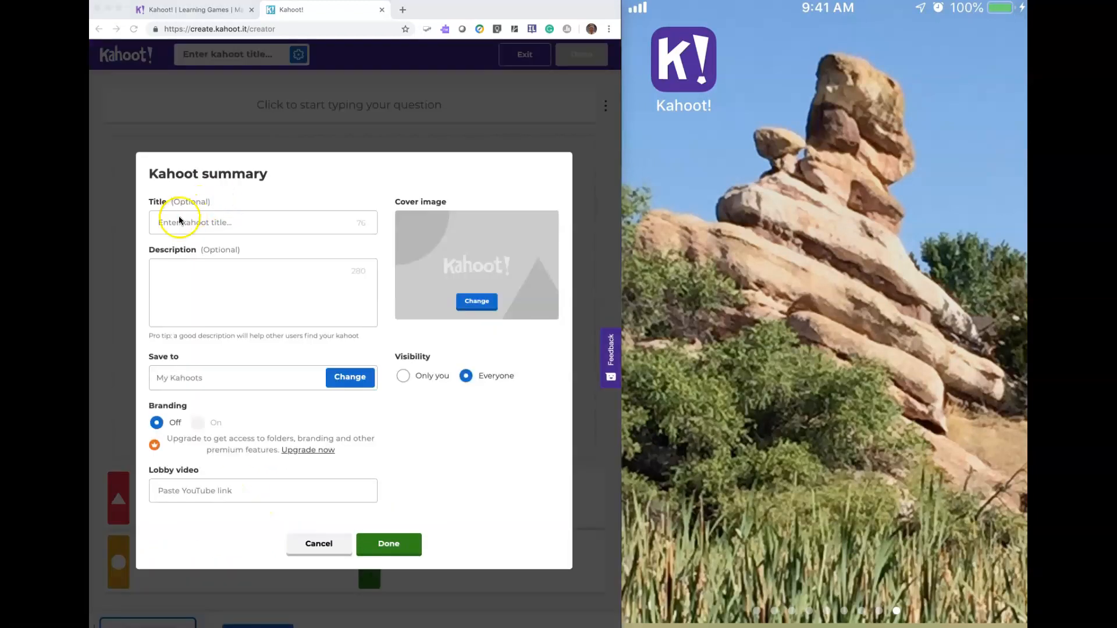
- Title the kahoot "Test 35", enter the description "dsfsdajfsdalkfsdljk", keep its visibility at Everyone, and save the summary
click(166, 223)
text(Test 35)
click(175, 282)
text(dsfsdajfsdalkfsdljk)
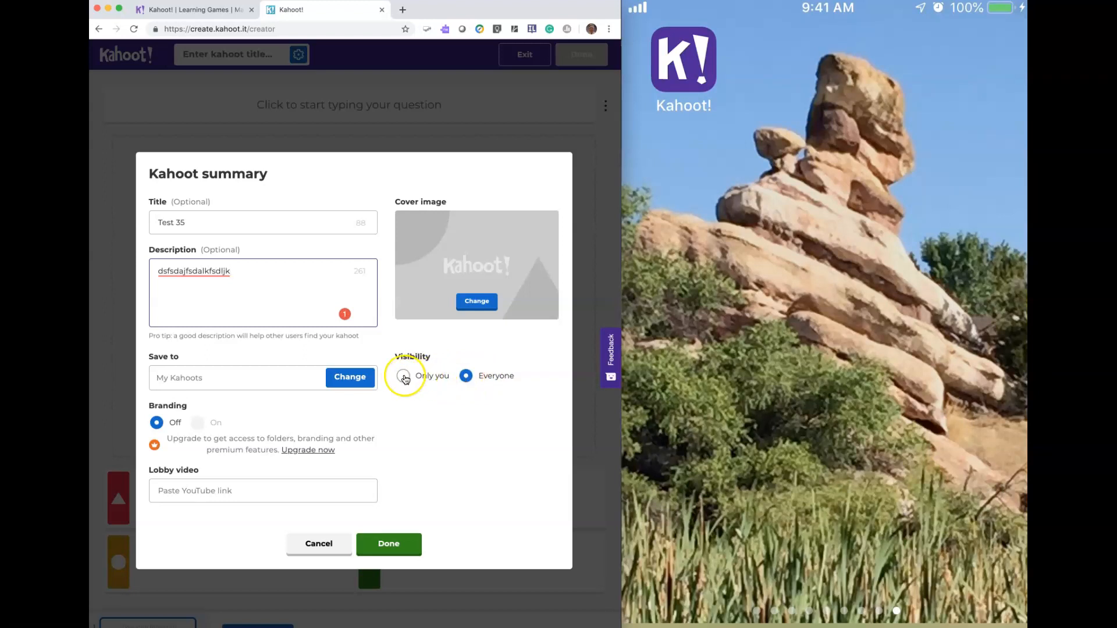
click(469, 377)
click(381, 542)
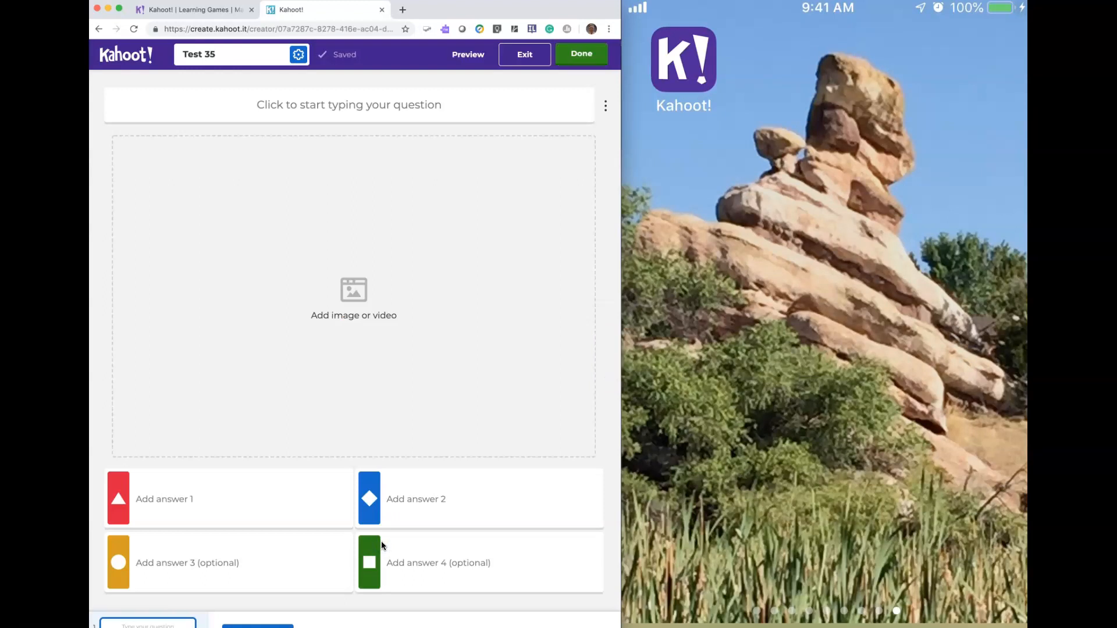
- Enter "Which statement represents the Accounting Equation?" as the text of the first question
click(352, 106)
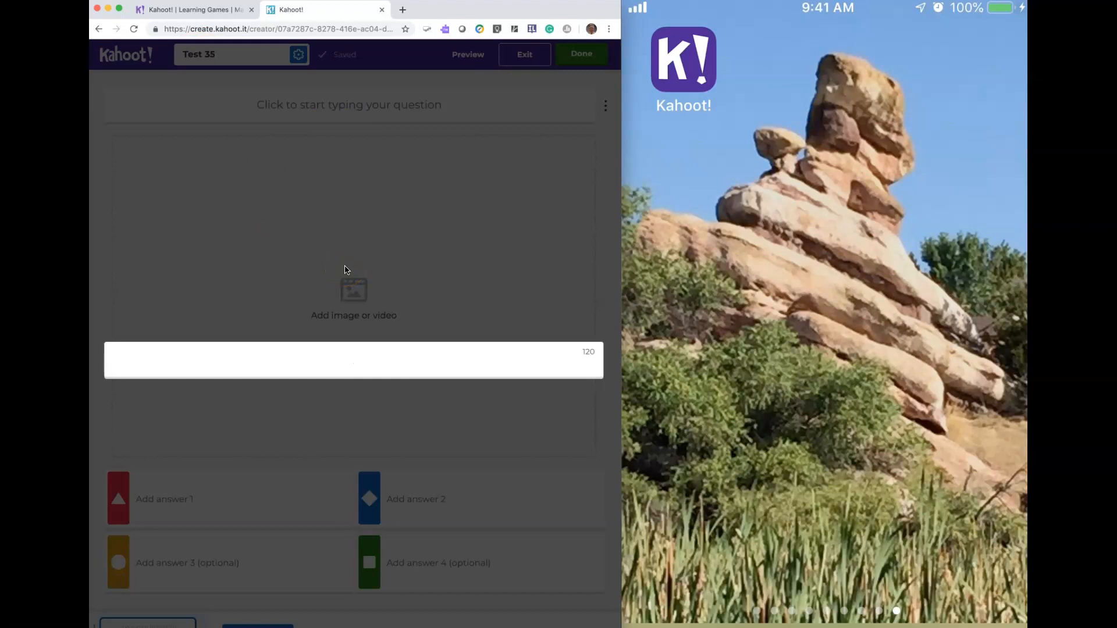
text(Which statement represents the )
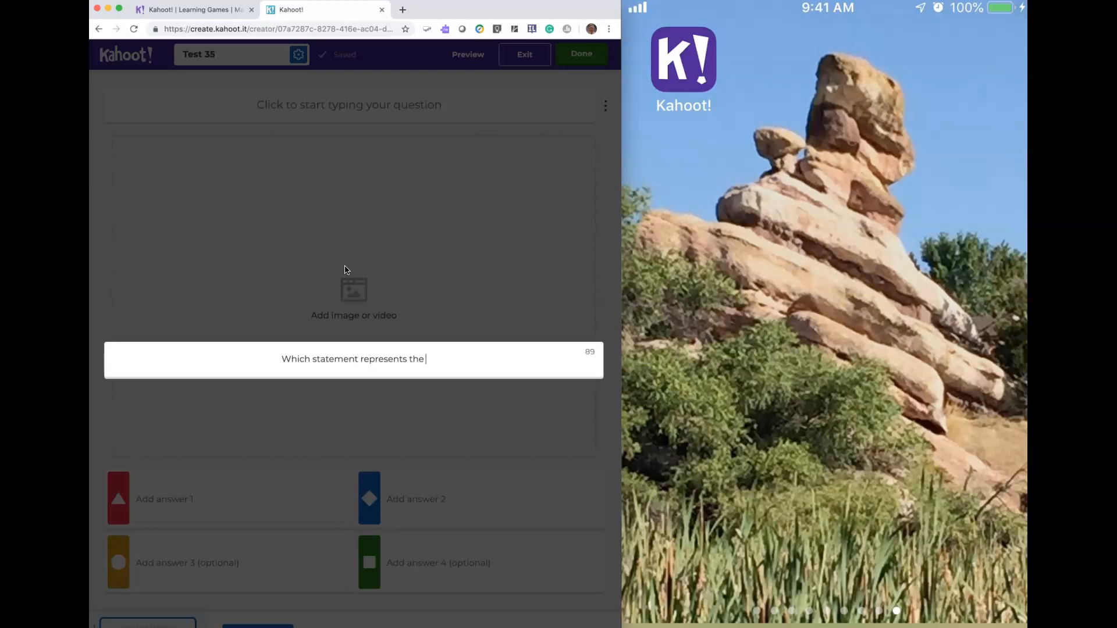
text(Accounting )
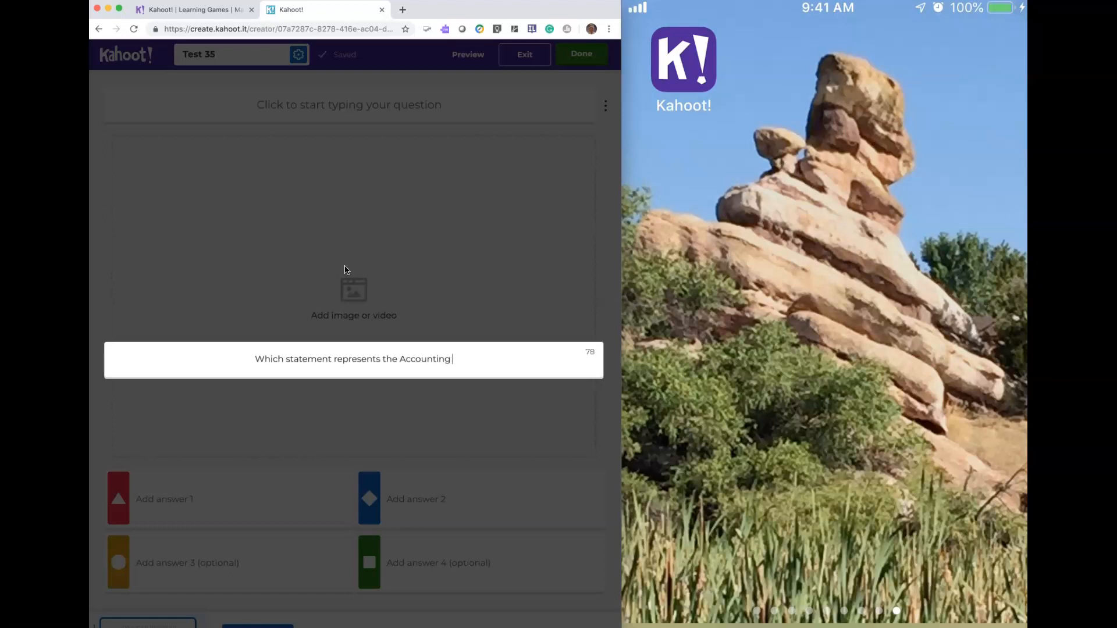
text(Equation)
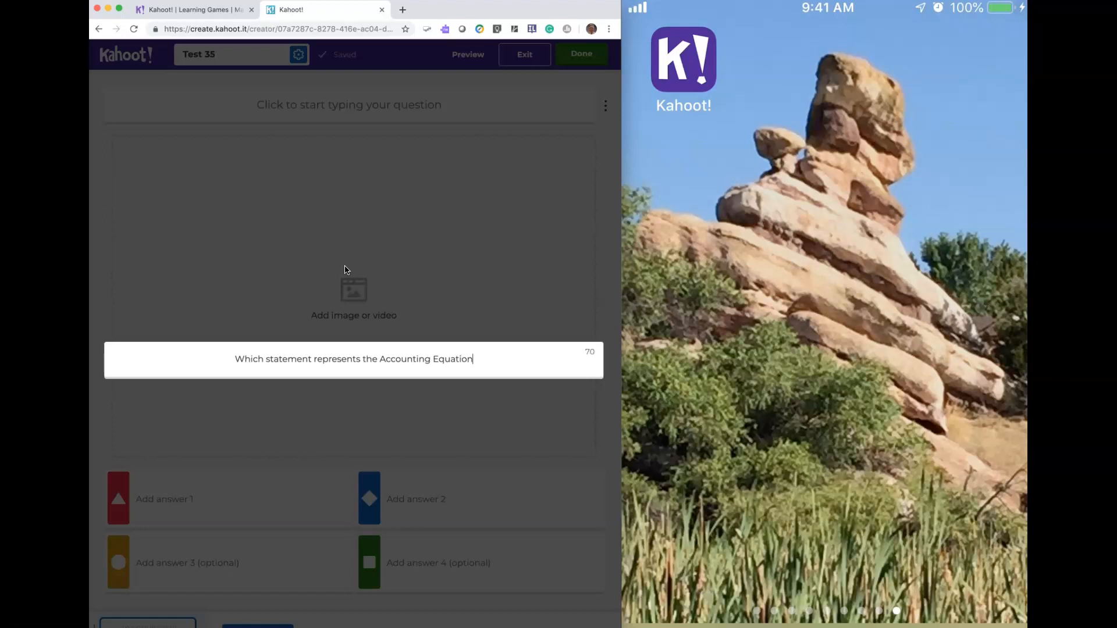
text(?)
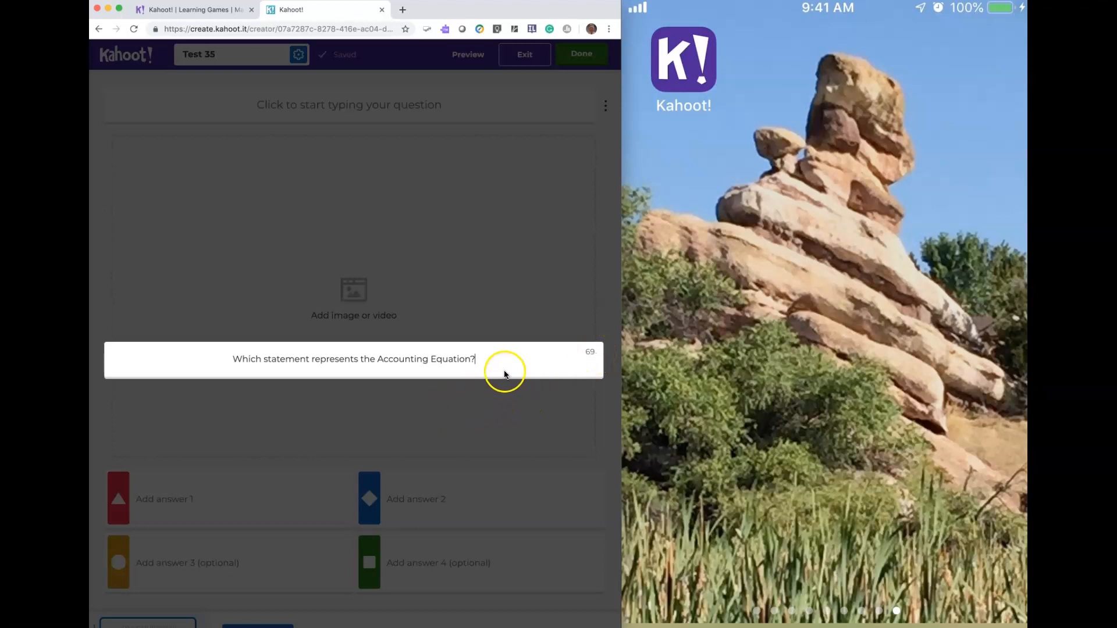
click(488, 318)
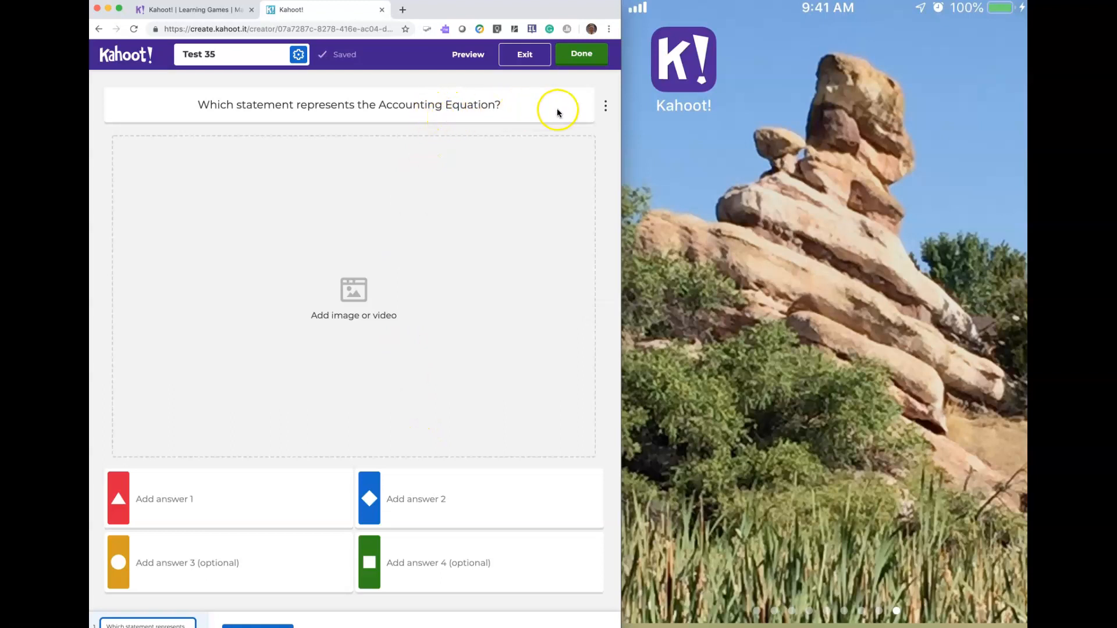
- Open the Getty Images library to add a picture to the accounting question
click(354, 294)
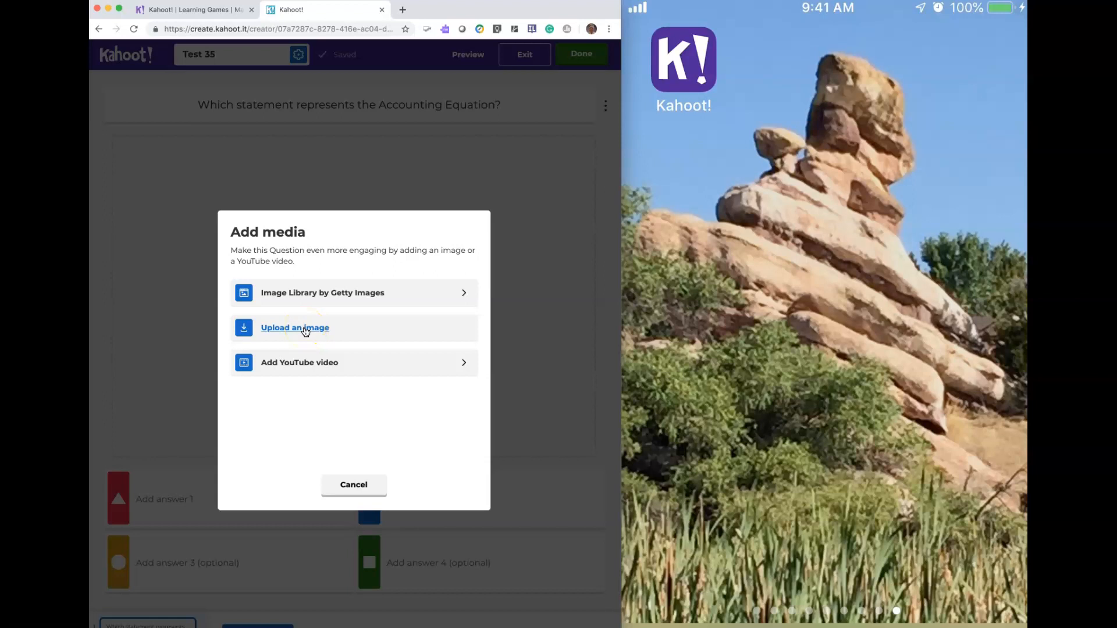
click(324, 291)
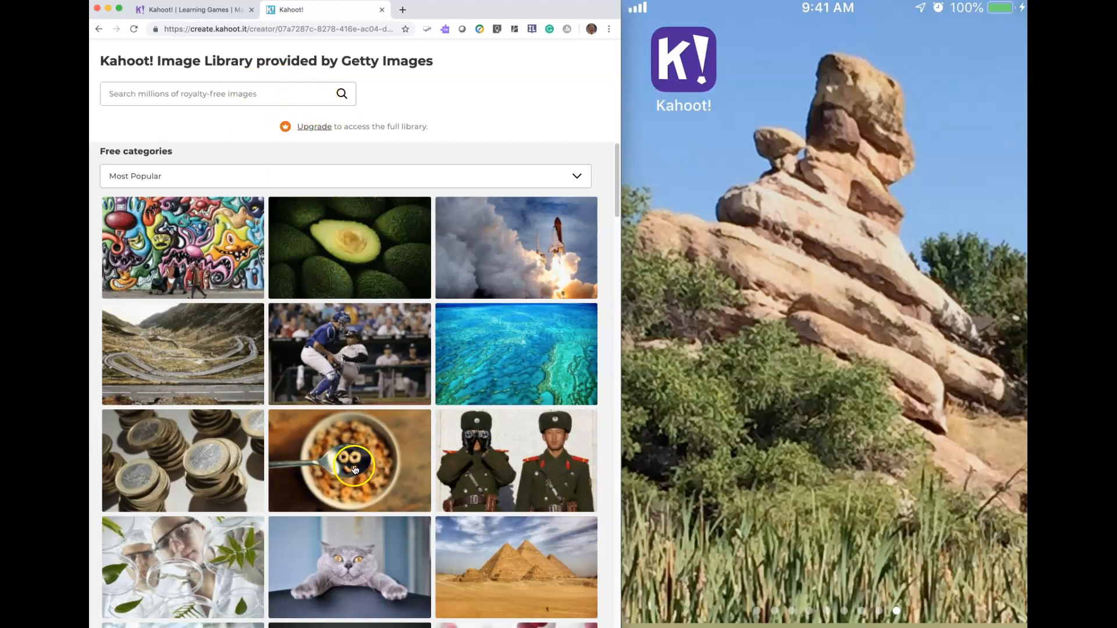
scroll(354, 468, down, 1)
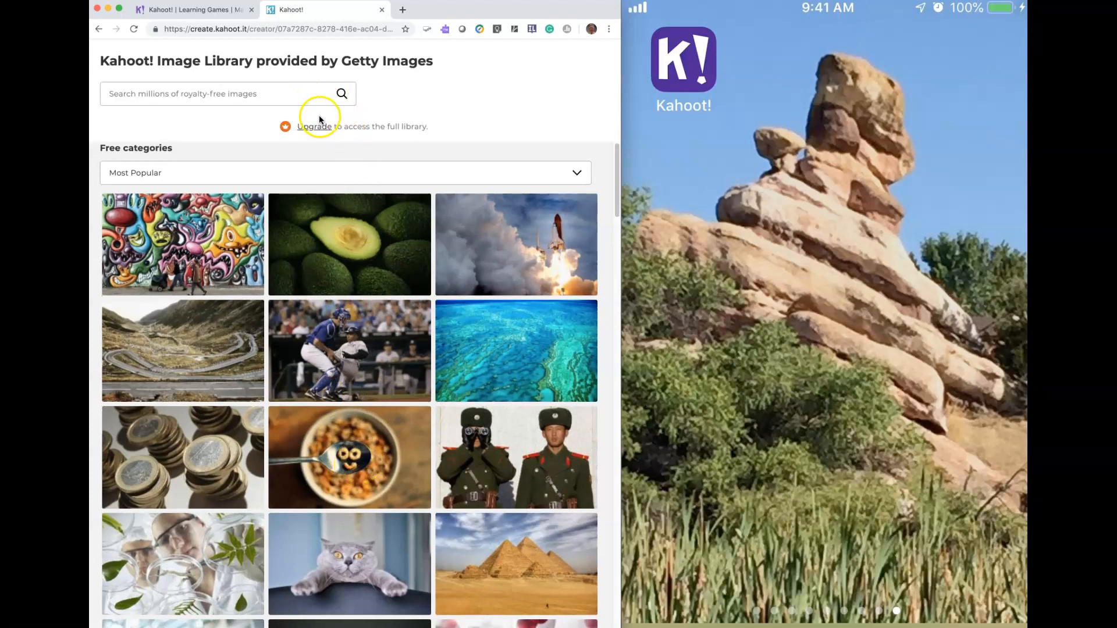
- Search the image library for "balance sheet", look through the pictures, and return to the free sample collection
click(121, 94)
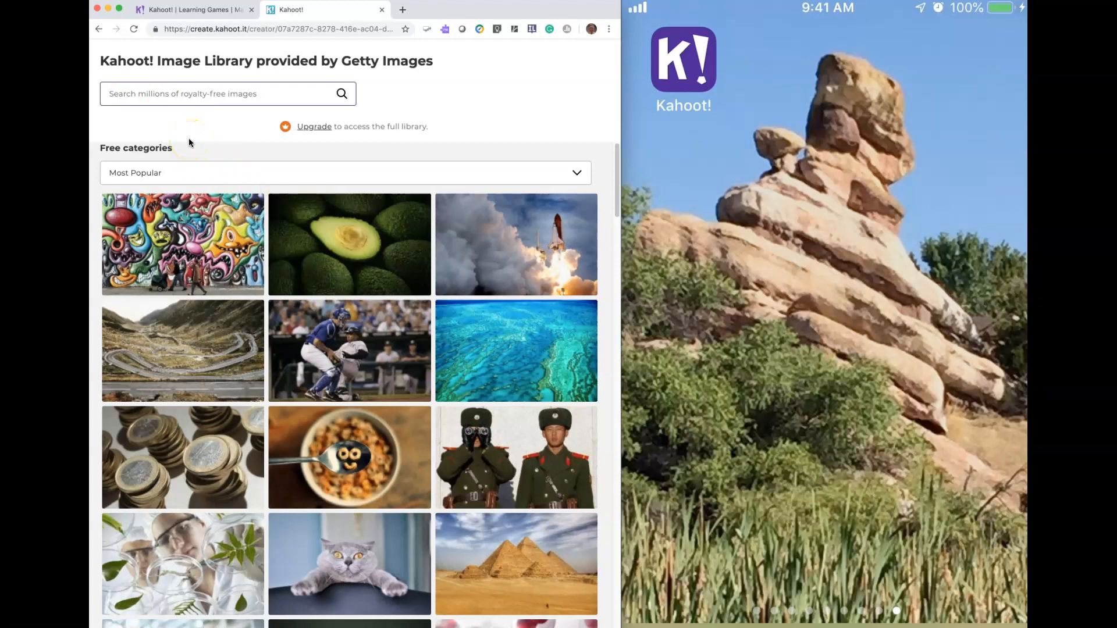
text(balance sheet)
click(341, 94)
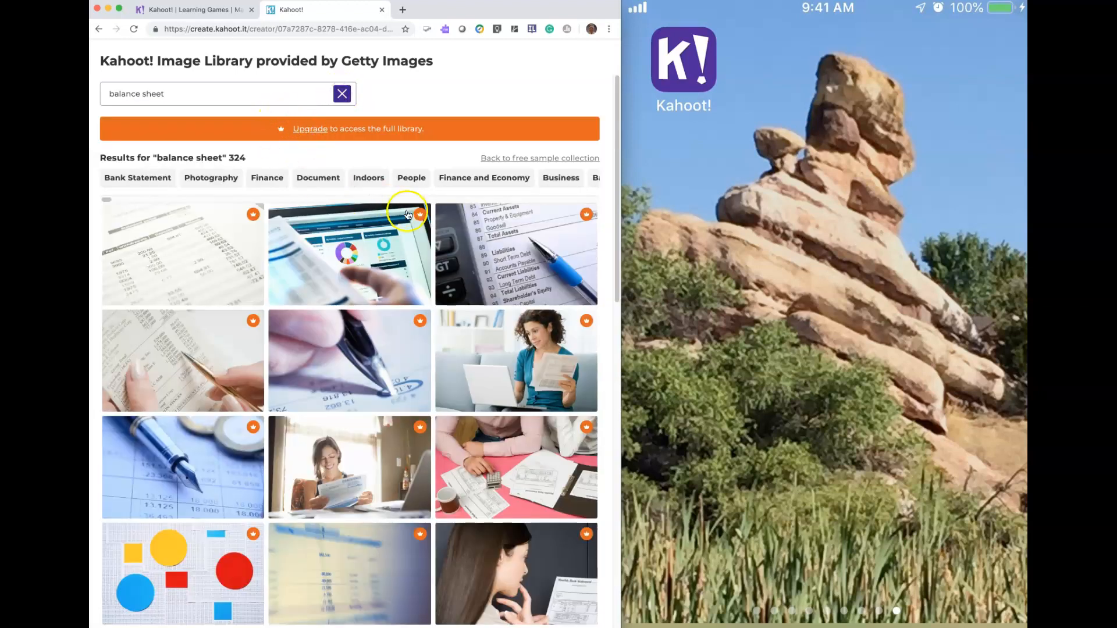
scroll(408, 262, down, 5)
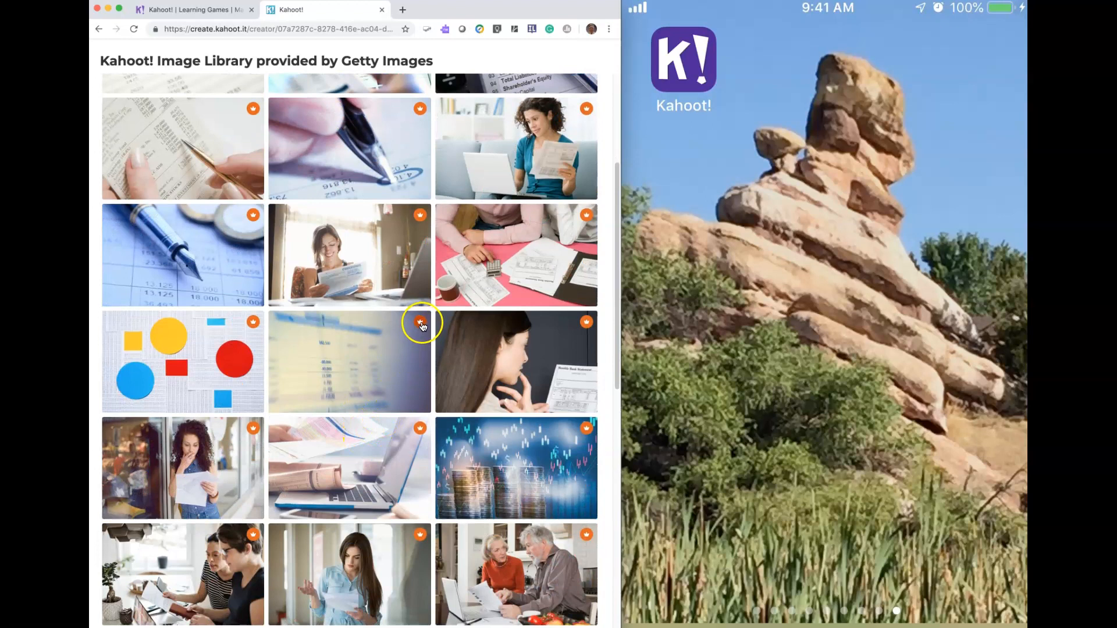
scroll(330, 388, up, 5)
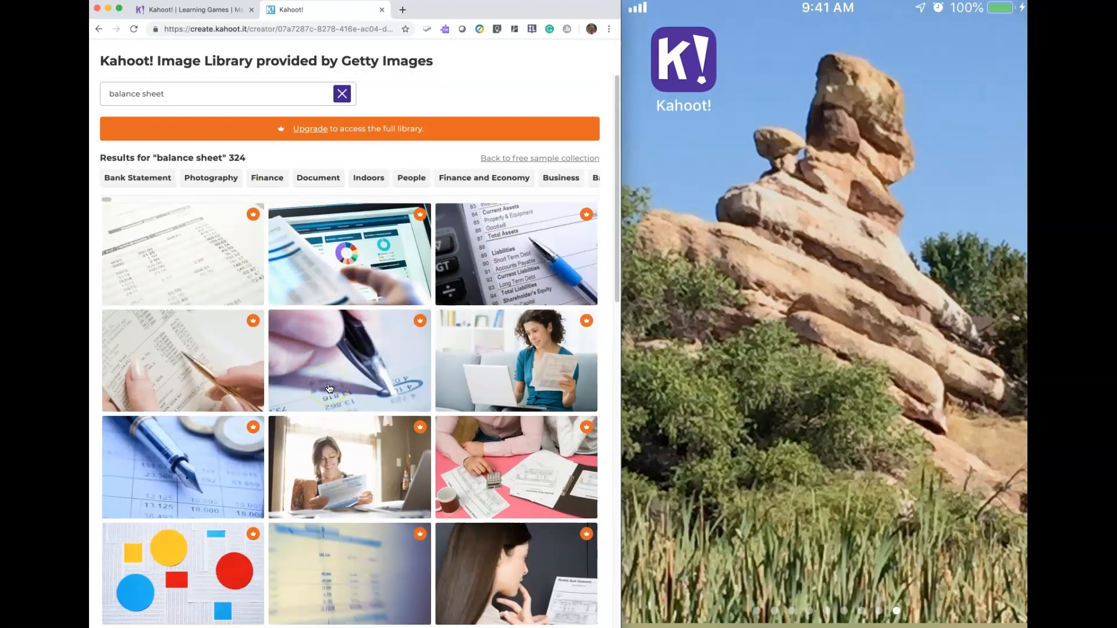
scroll(329, 389, down, 1)
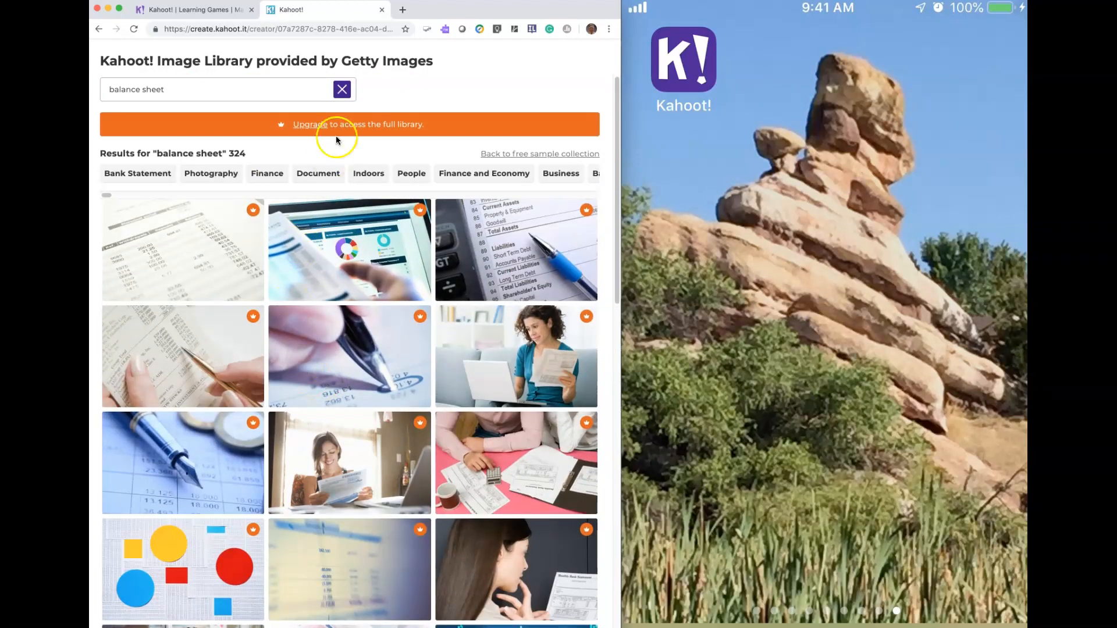
click(499, 155)
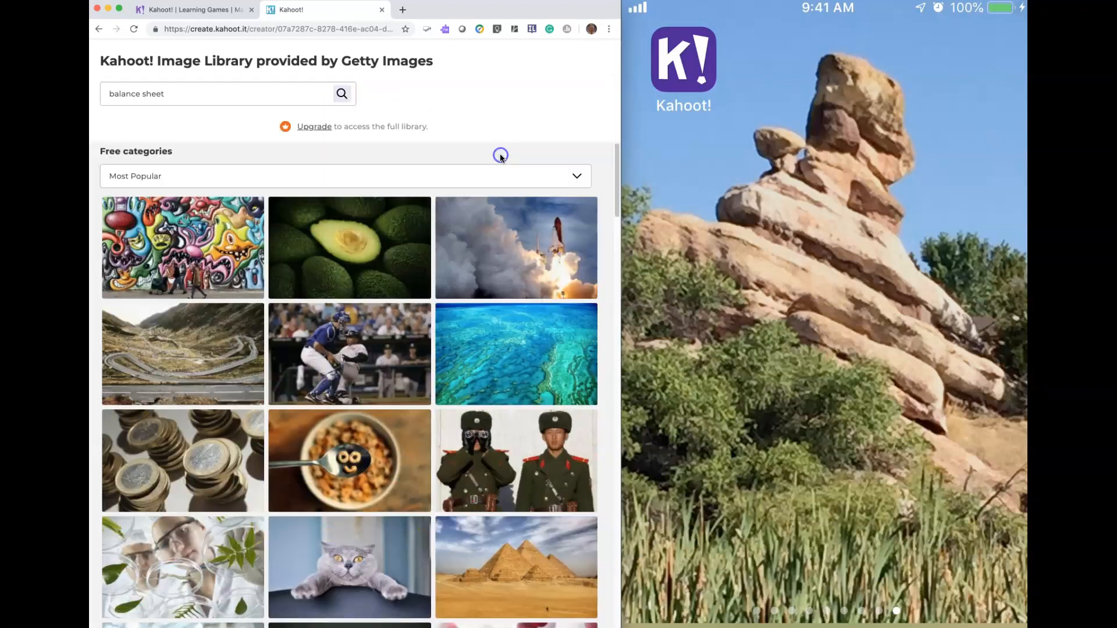
- Choose the free Business category and insert the picture of a woman in glasses handling papers into the question
click(125, 179)
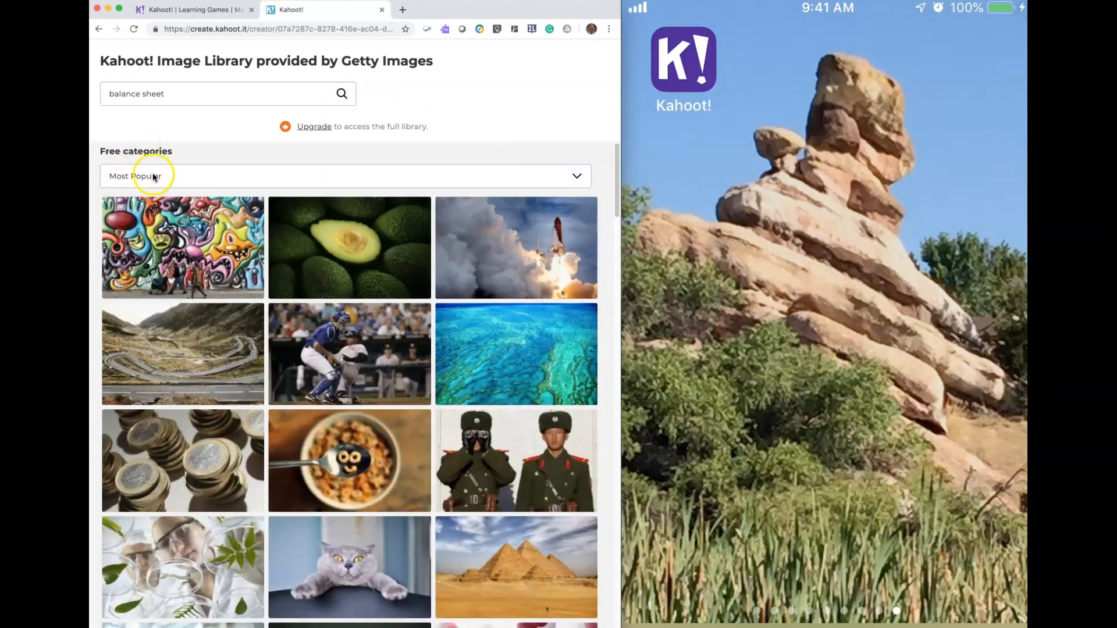
click(122, 208)
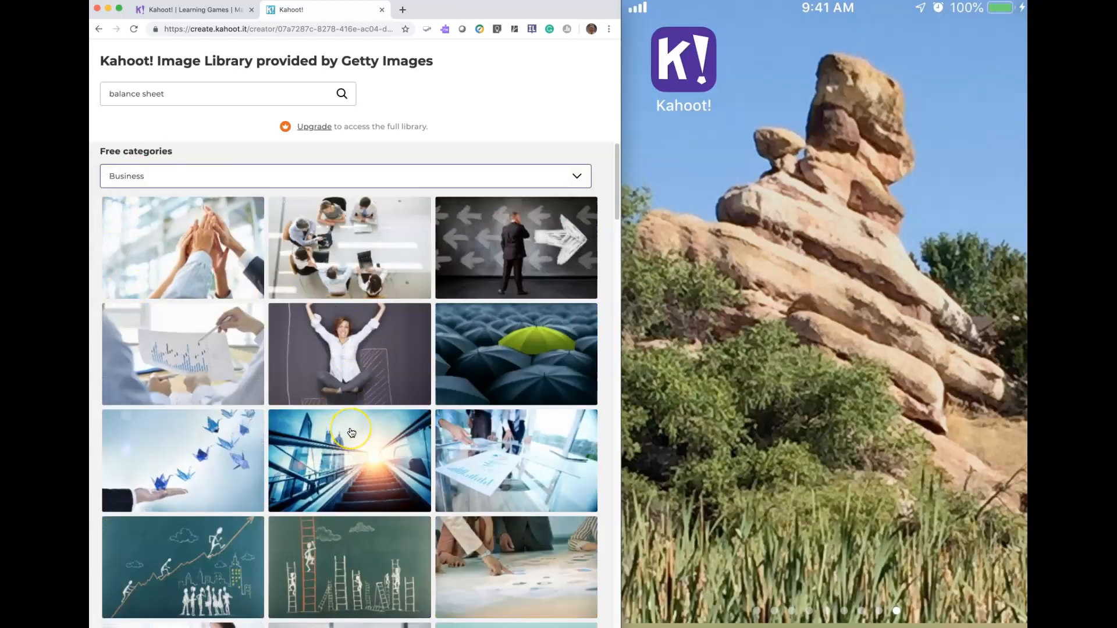
scroll(352, 433, down, 7)
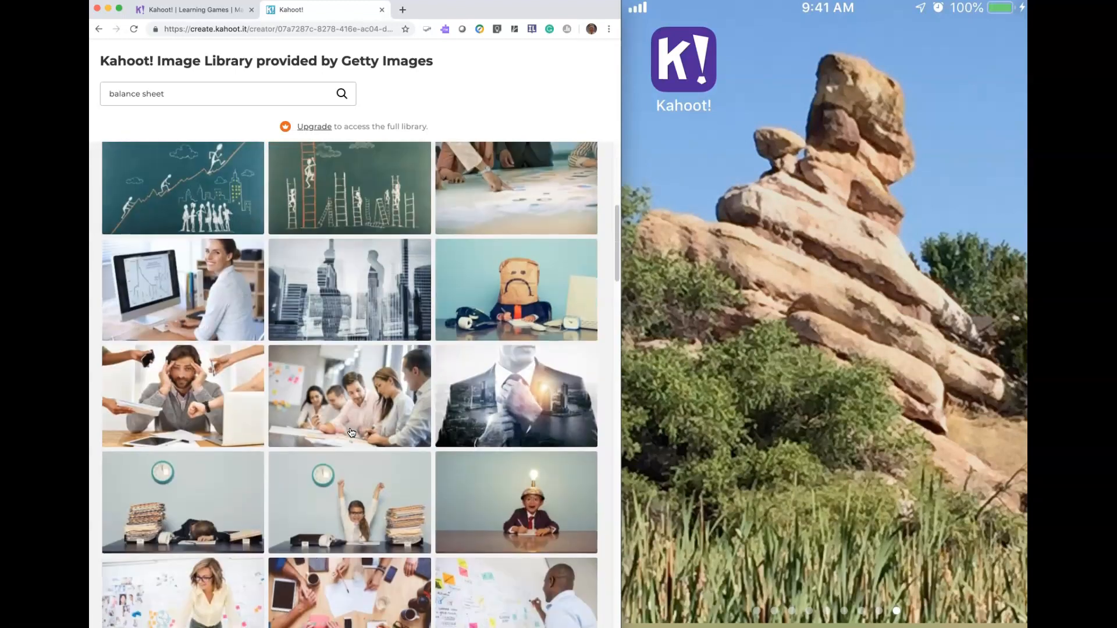
scroll(352, 432, down, 10)
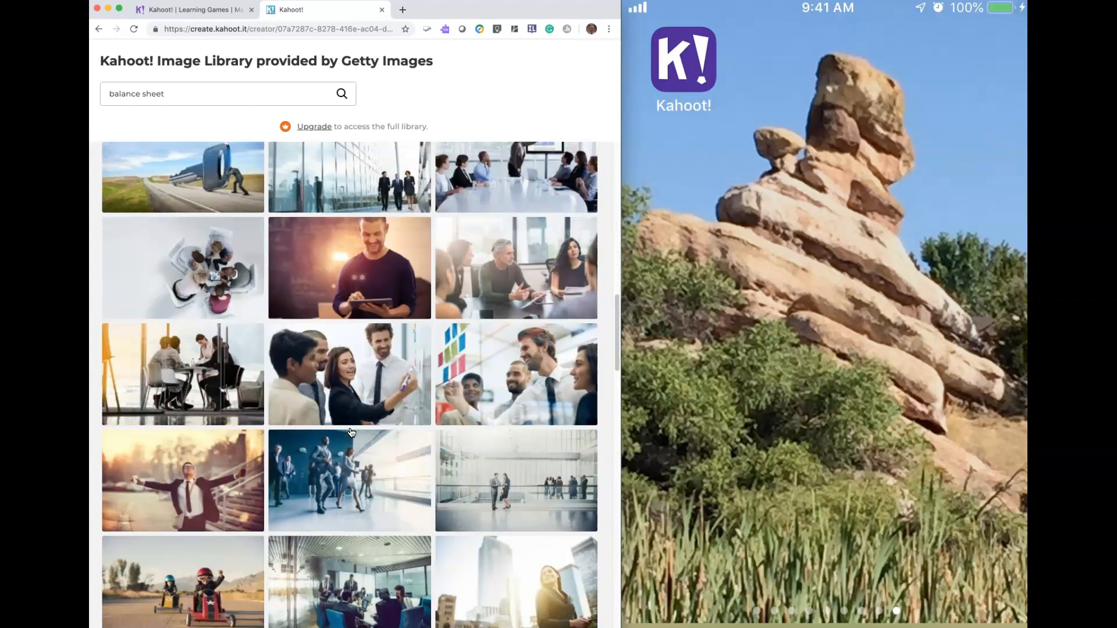
scroll(351, 433, down, 10)
click(341, 416)
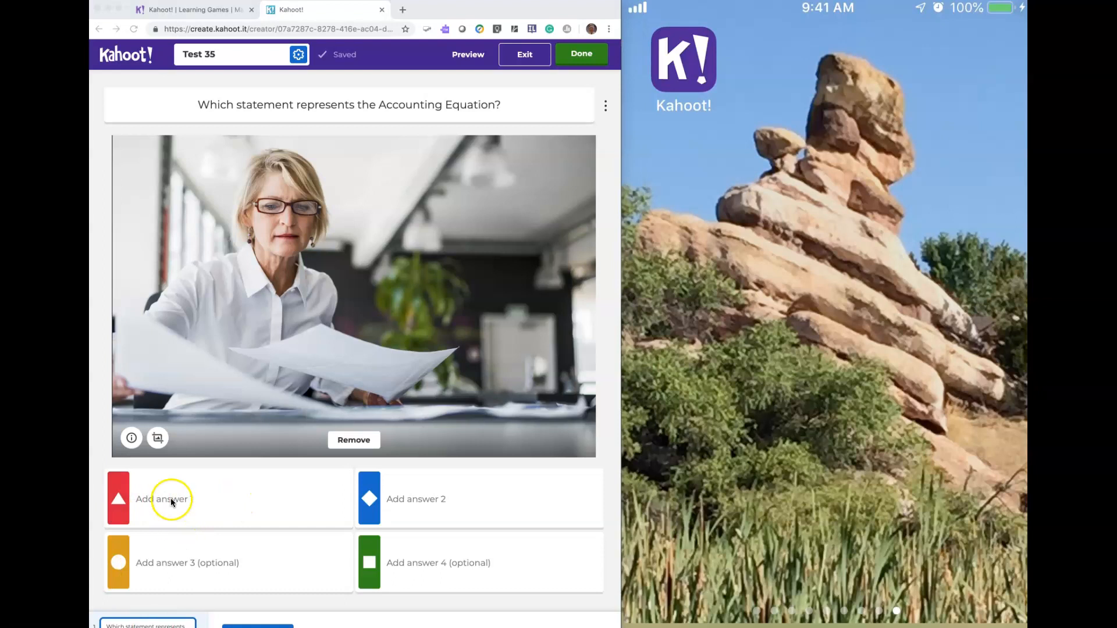
- Enter "Assets + Equity = Liabilities" as the question's first answer
click(171, 500)
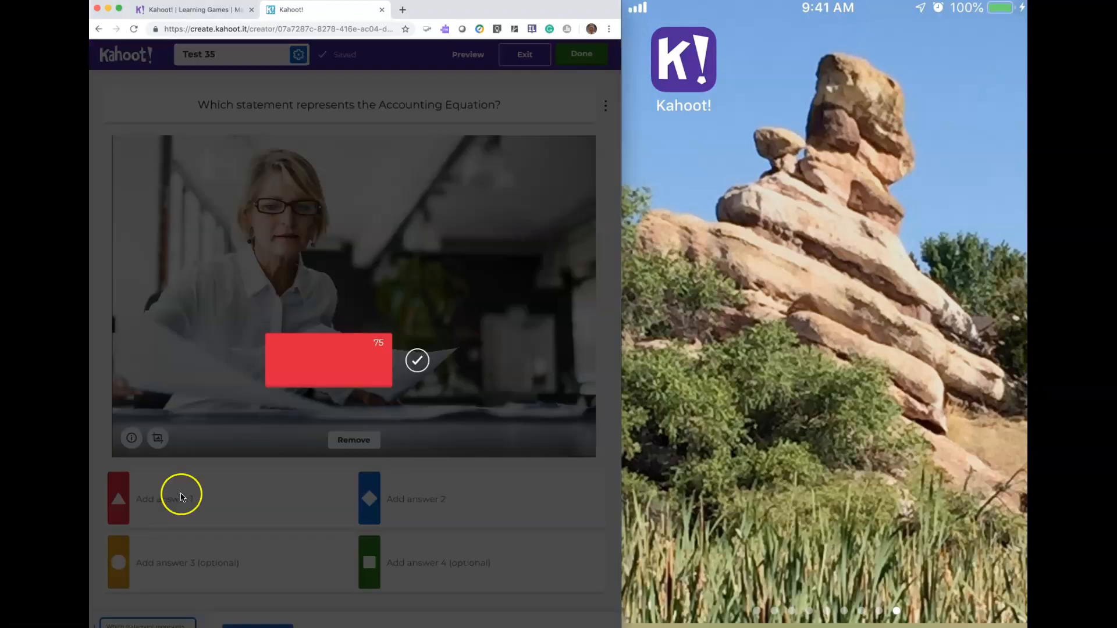
click(379, 351)
text(Assets _ Liabilities)
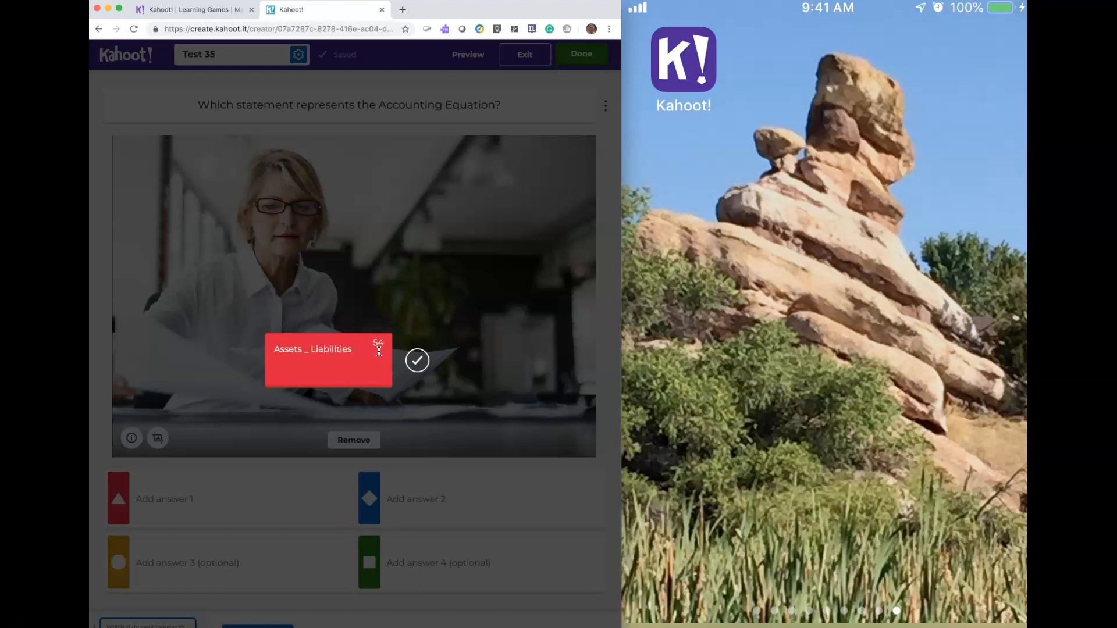
key(BackSpace)
key(BackSpace)
key(BackSpace)
key(BackSpace)
key(BackSpace)
key(BackSpace)
text(Equ)
text(lities)
click(427, 357)
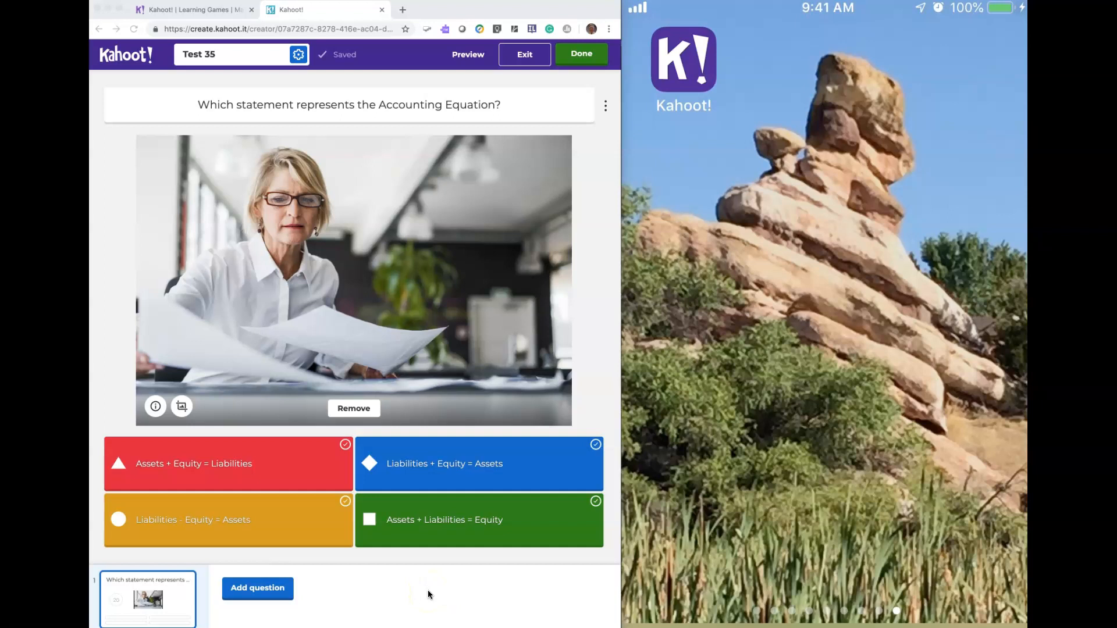
- Mark the answer "Liabilities + Equity = Assets" as the correct one
click(596, 446)
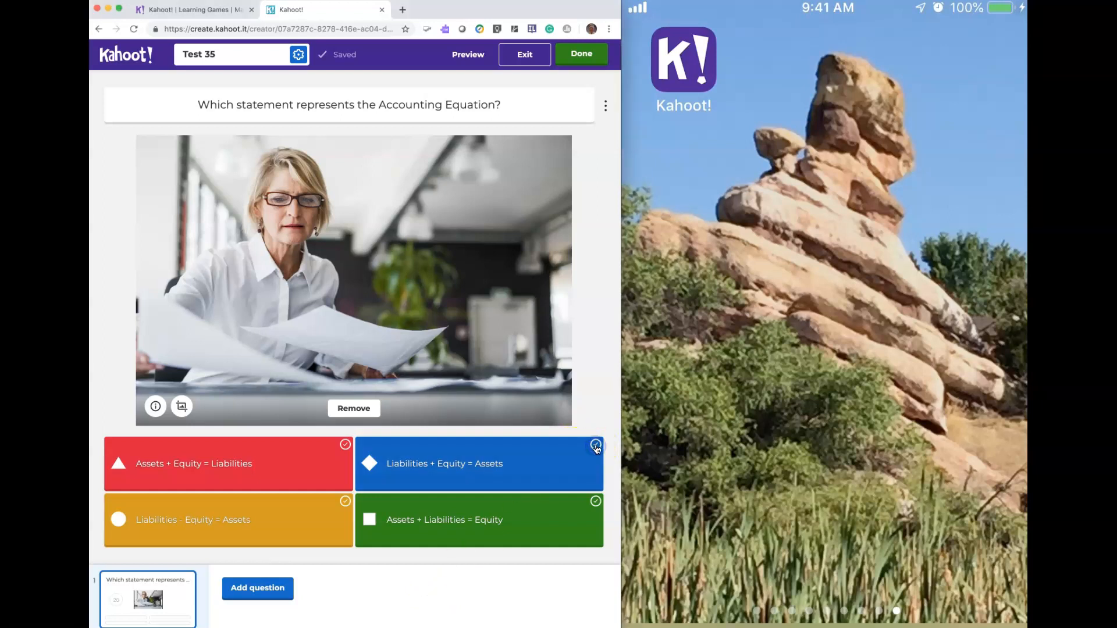
click(596, 446)
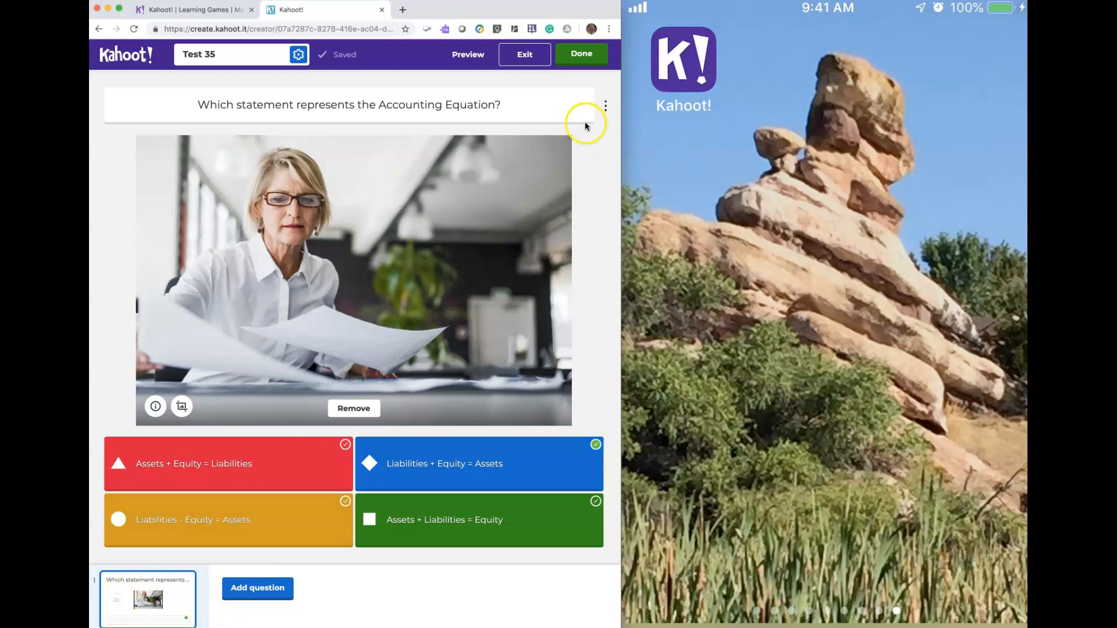
- Set the accounting equation question's time limit to 30 seconds
click(605, 105)
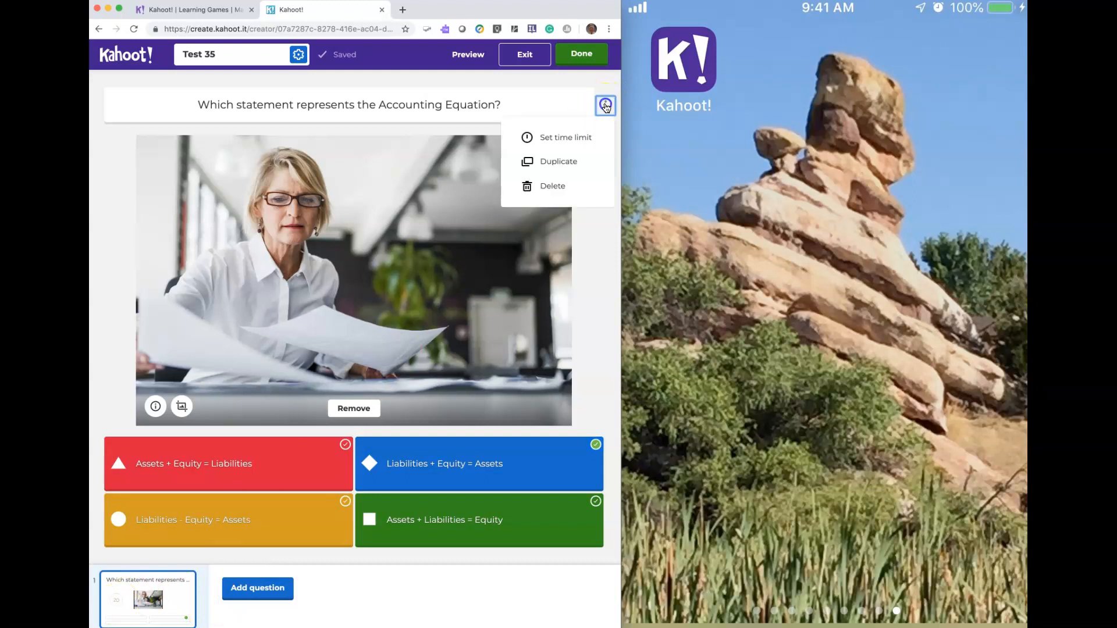
click(573, 138)
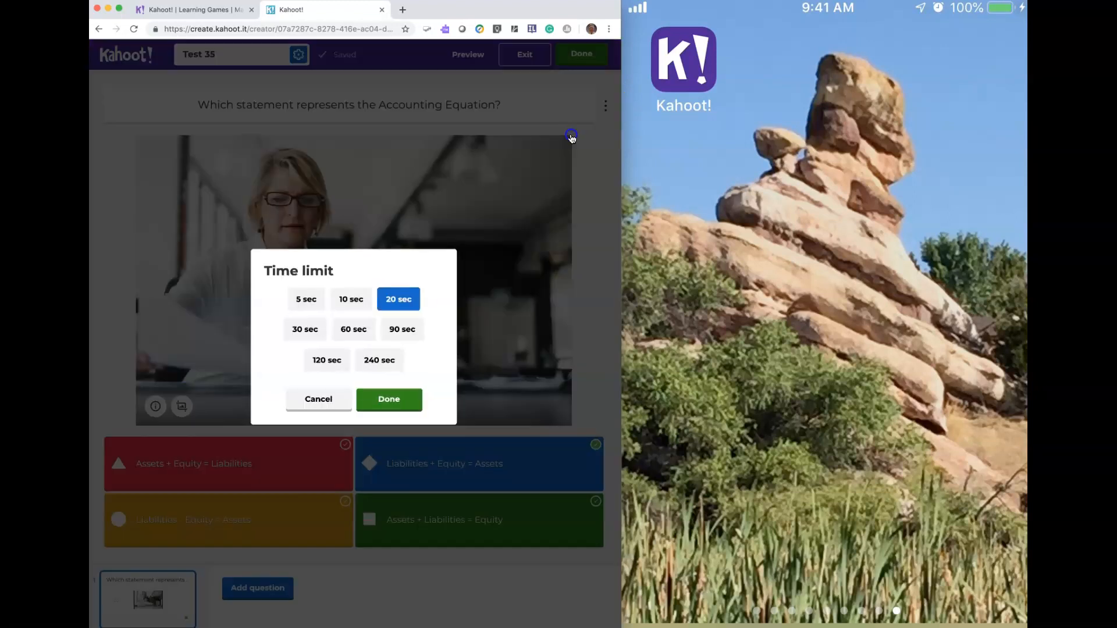
click(296, 332)
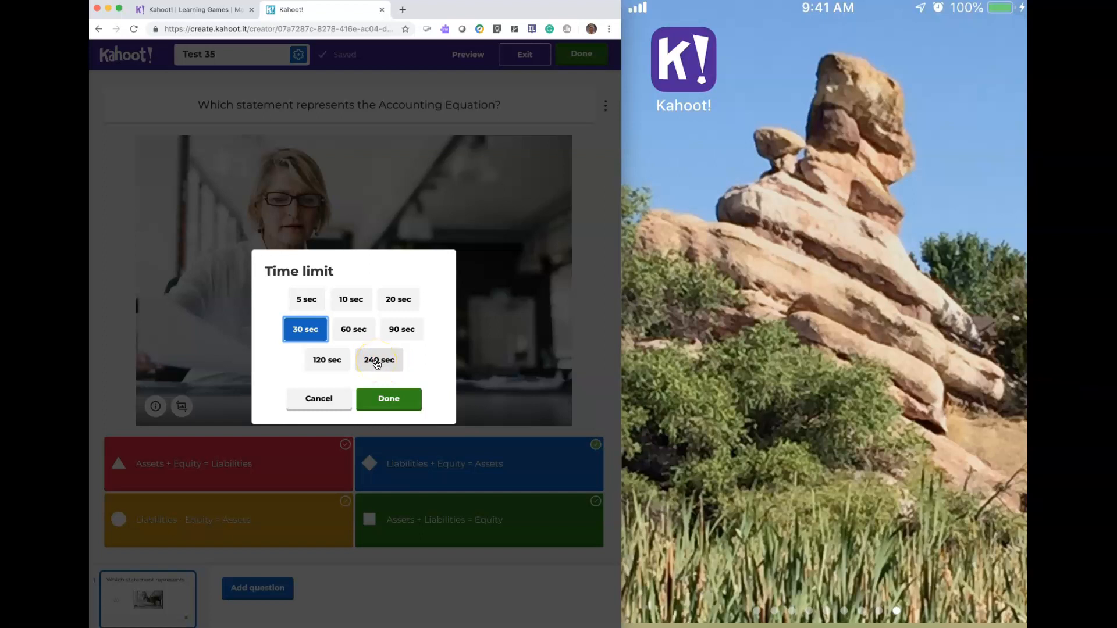
click(389, 397)
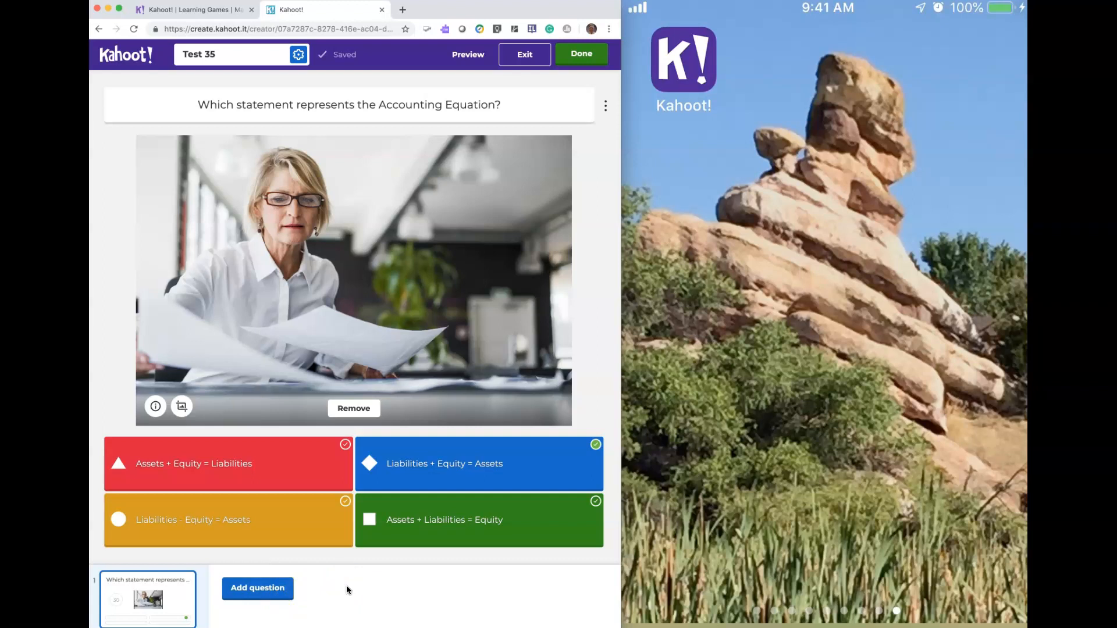
- Search the question bank for "What is interest rates"
click(262, 591)
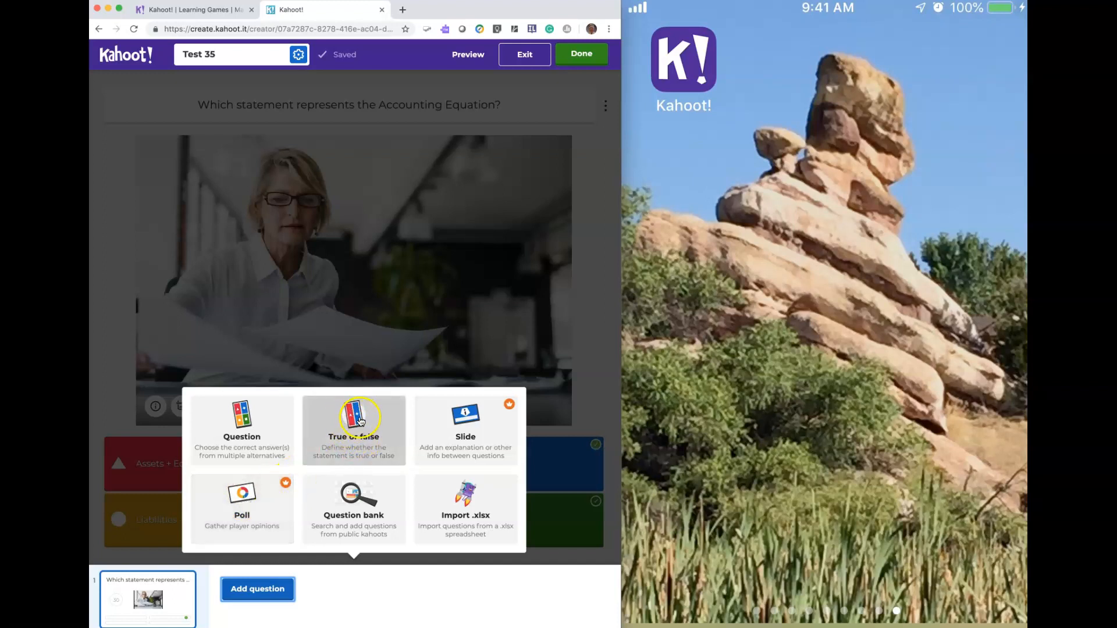
click(353, 500)
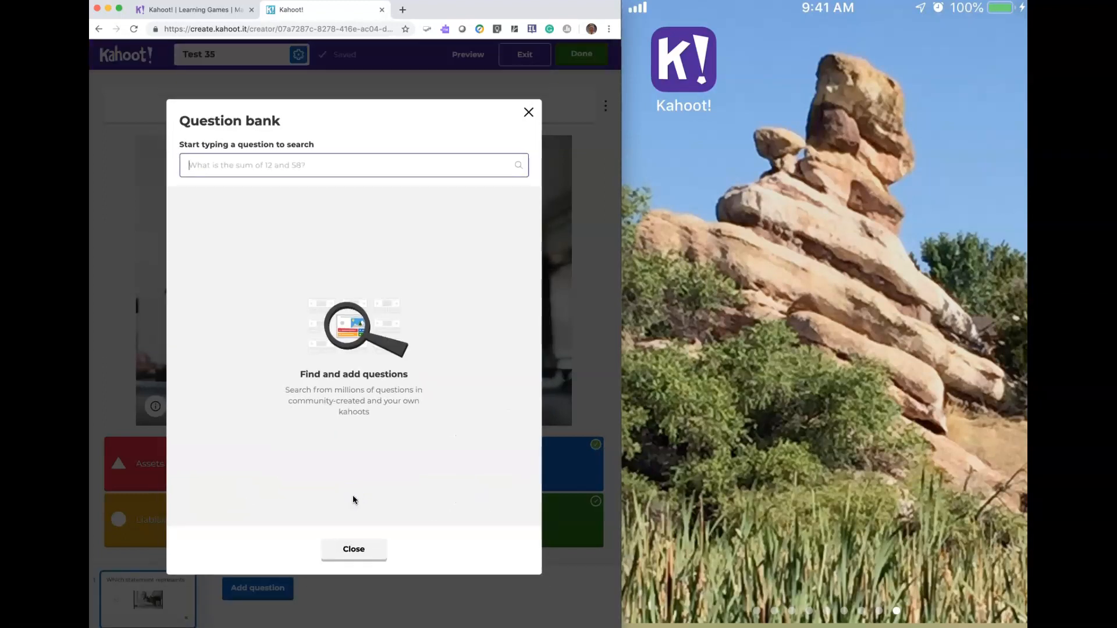
text(What is interest rates)
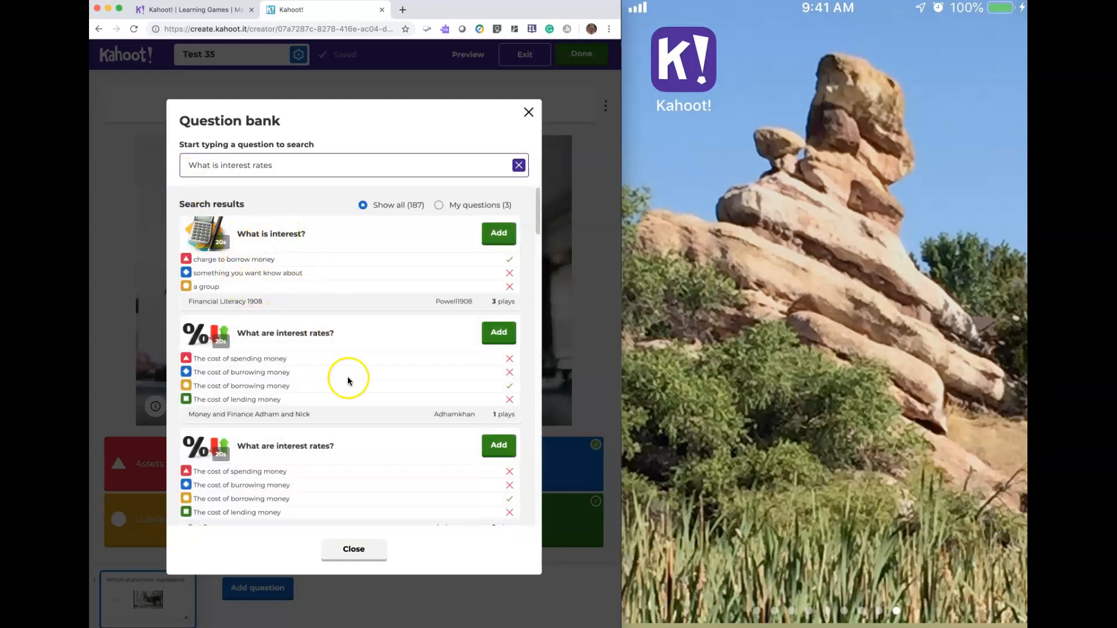
- Look through the results, add the first "What are interest rates?" question to the quiz, and close the question bank
scroll(358, 379, down, 5)
scroll(358, 380, down, 4)
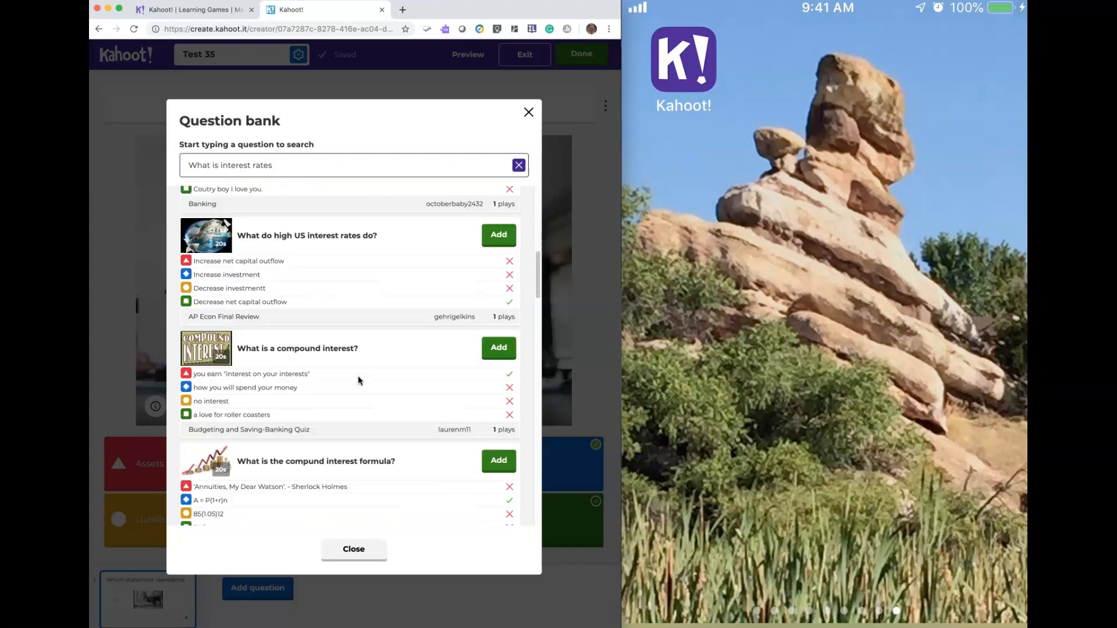
scroll(358, 379, down, 2)
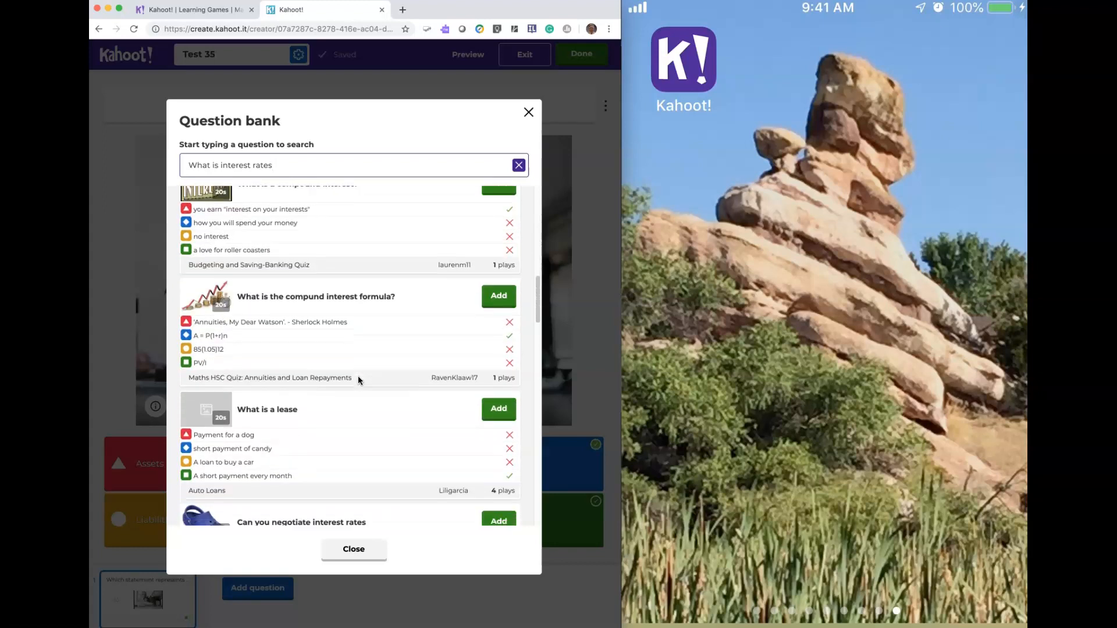
scroll(358, 379, down, 2)
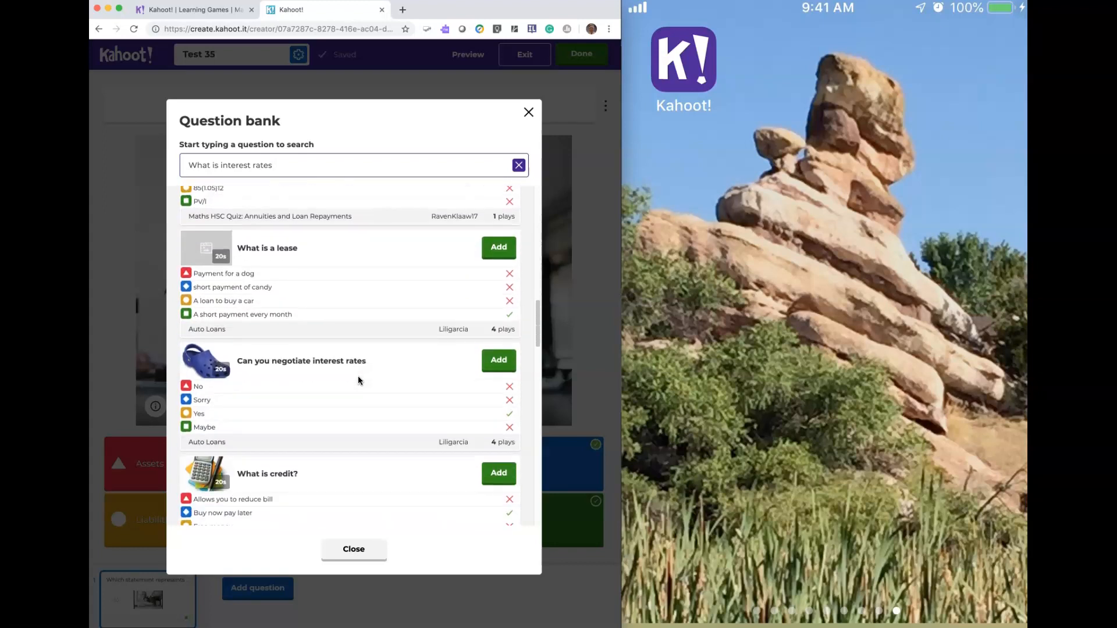
scroll(357, 380, down, 2)
scroll(358, 380, up, 8)
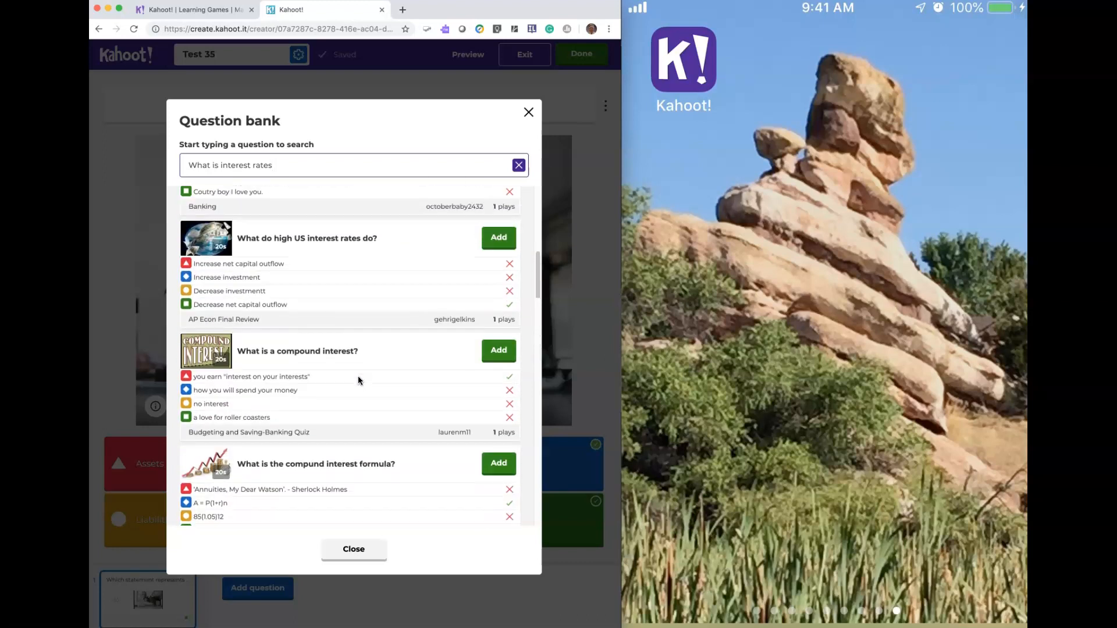
scroll(358, 380, up, 2)
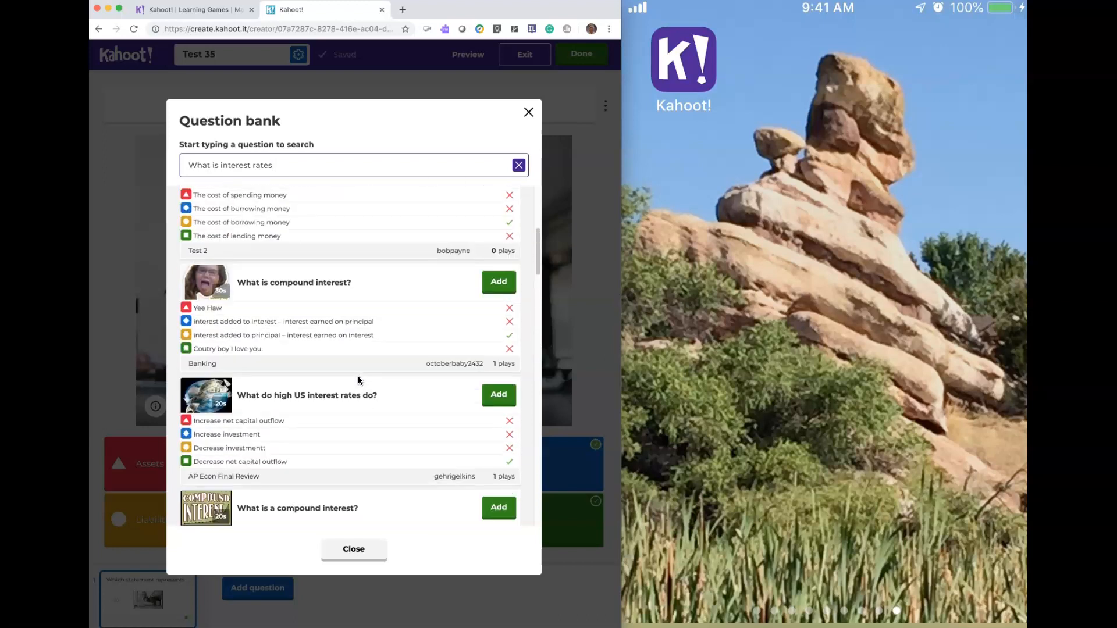
scroll(357, 380, up, 5)
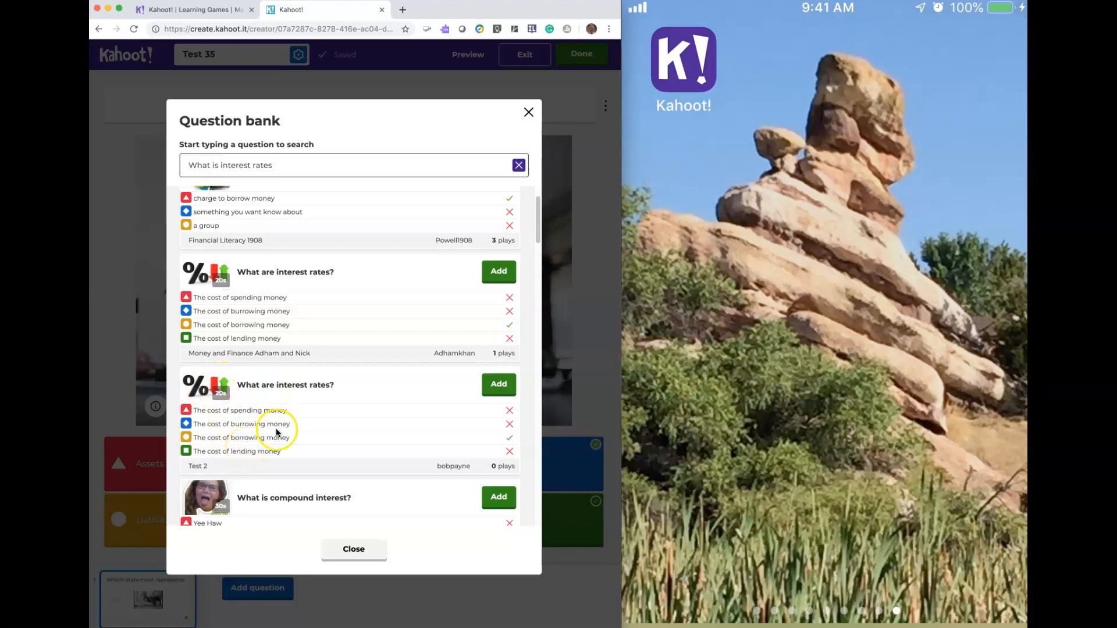
scroll(278, 433, up, 2)
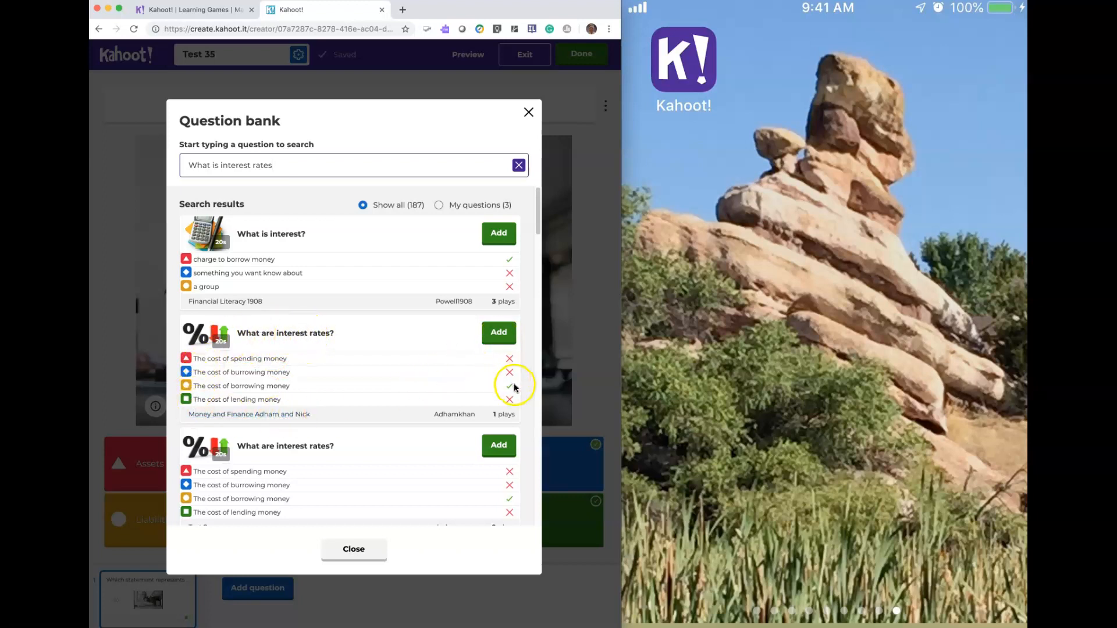
click(503, 336)
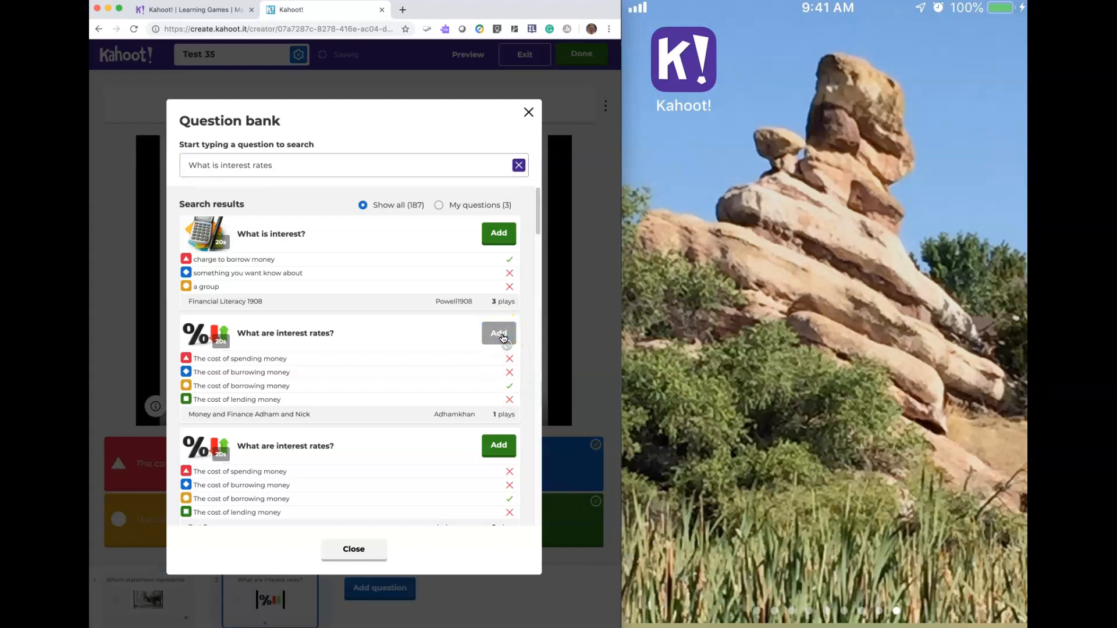
click(348, 547)
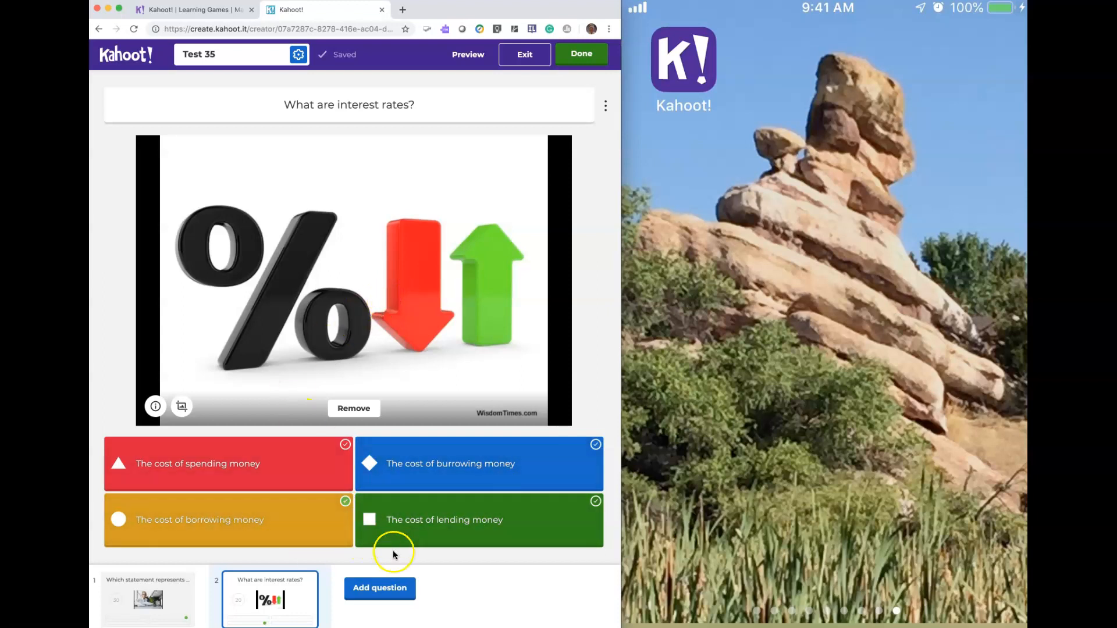
- Search the question bank for "What is depreciation"
click(385, 589)
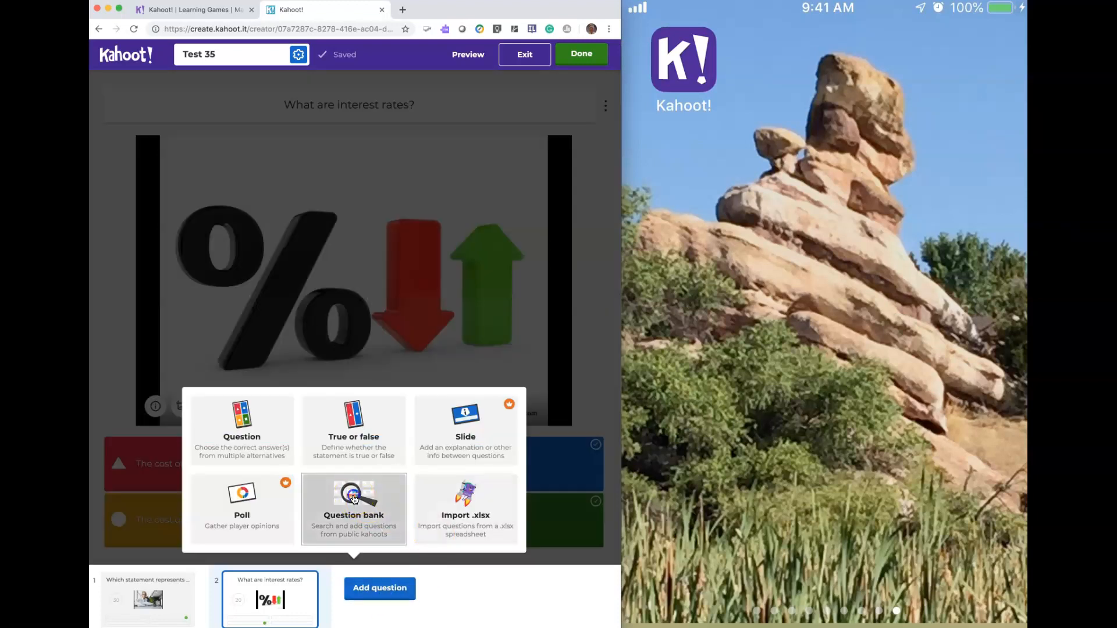
click(353, 499)
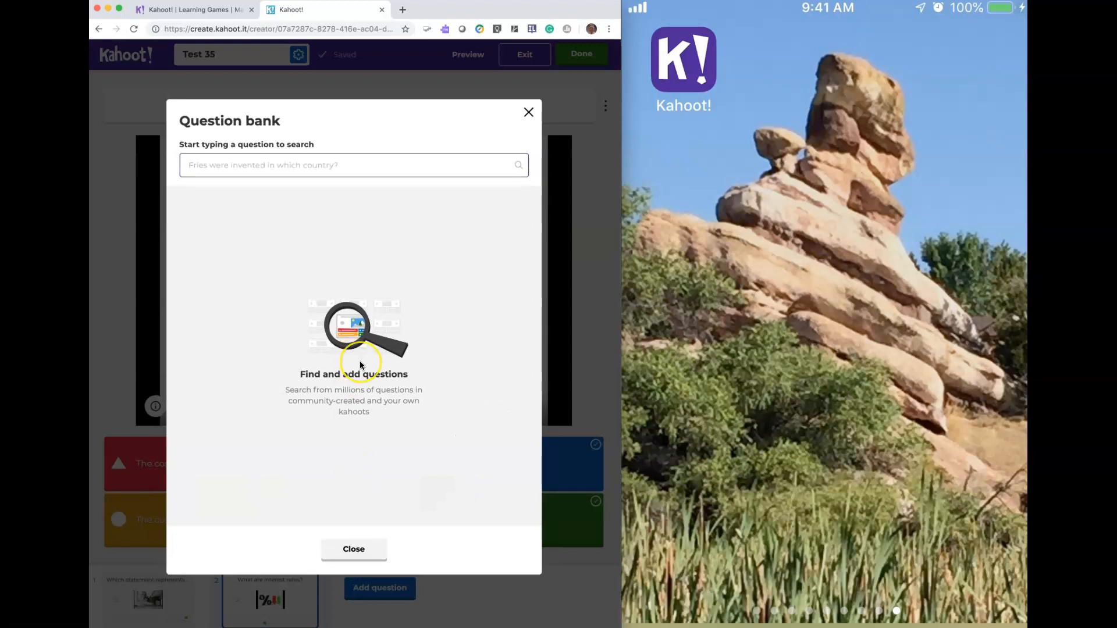
text(What is d)
key(BackSpace)
text(is depr)
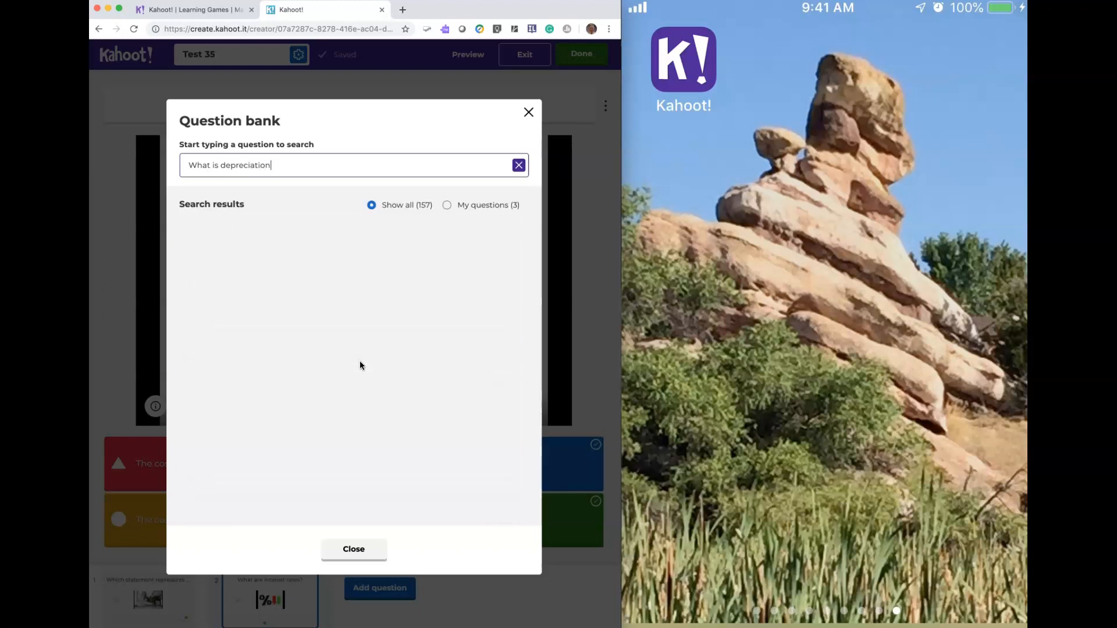
- Add the "Depreciation is the:" question from the search results to the quiz and close the question bank
scroll(429, 432, down, 1)
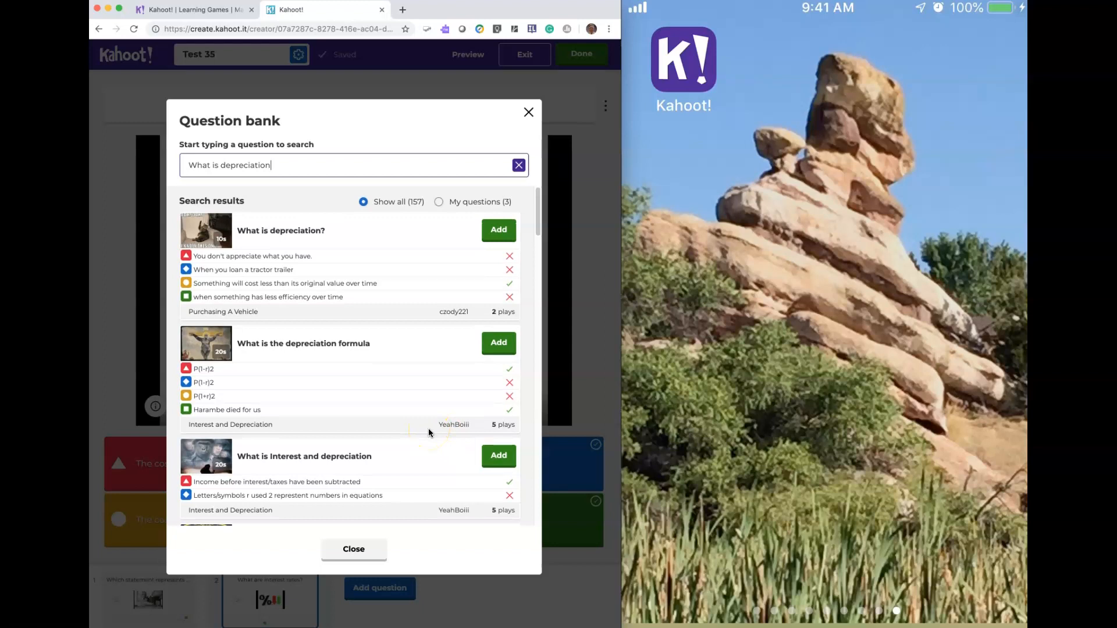
scroll(428, 431, down, 5)
scroll(428, 431, down, 4)
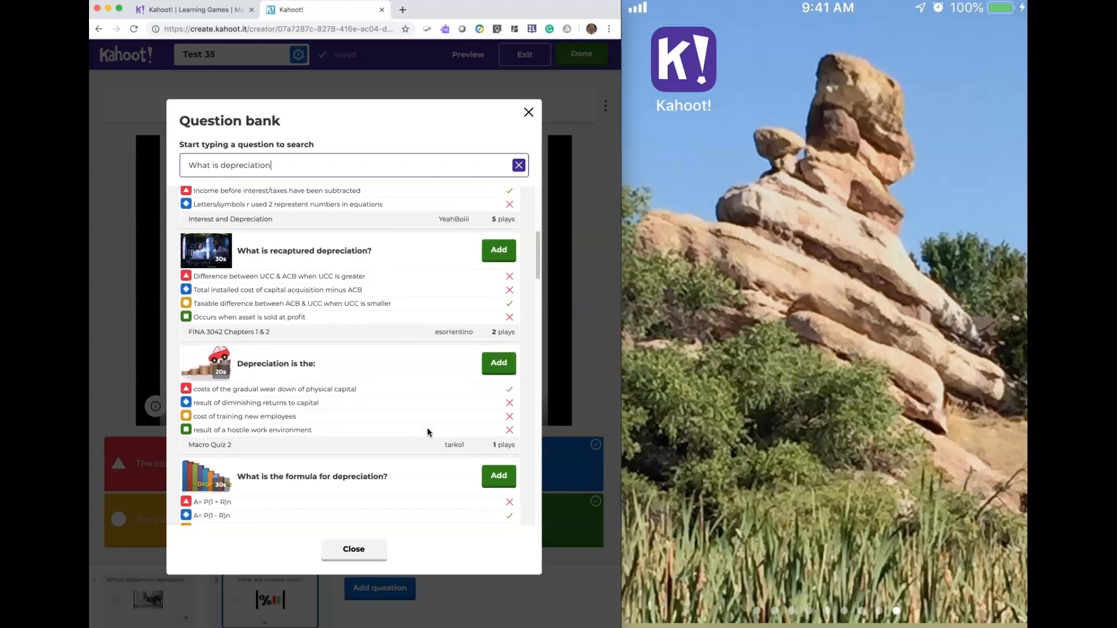
scroll(427, 431, down, 2)
click(497, 317)
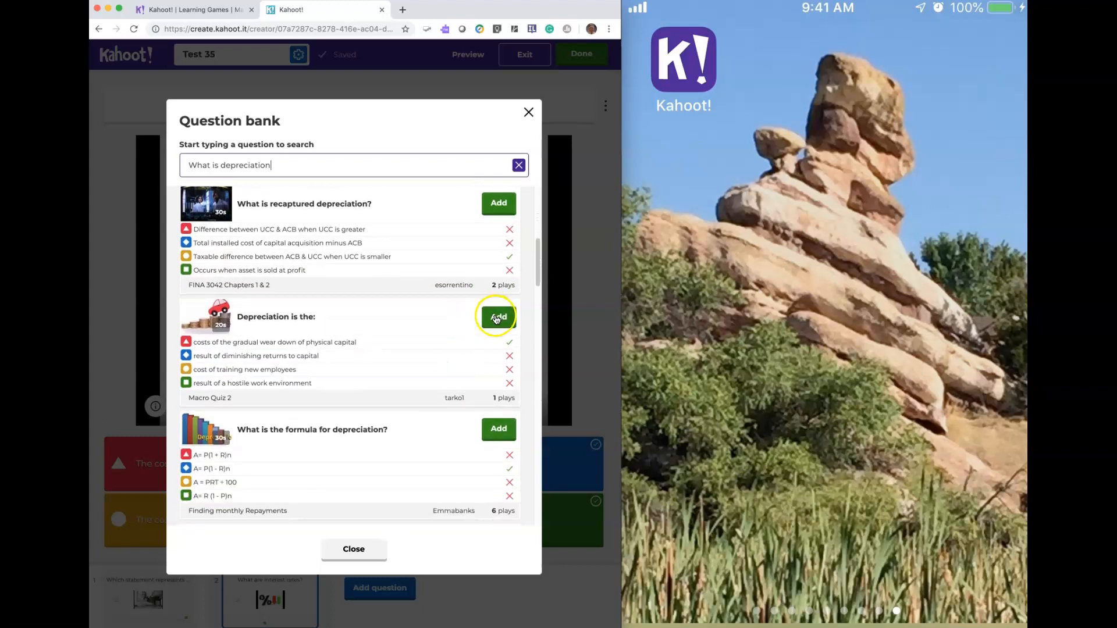
click(355, 551)
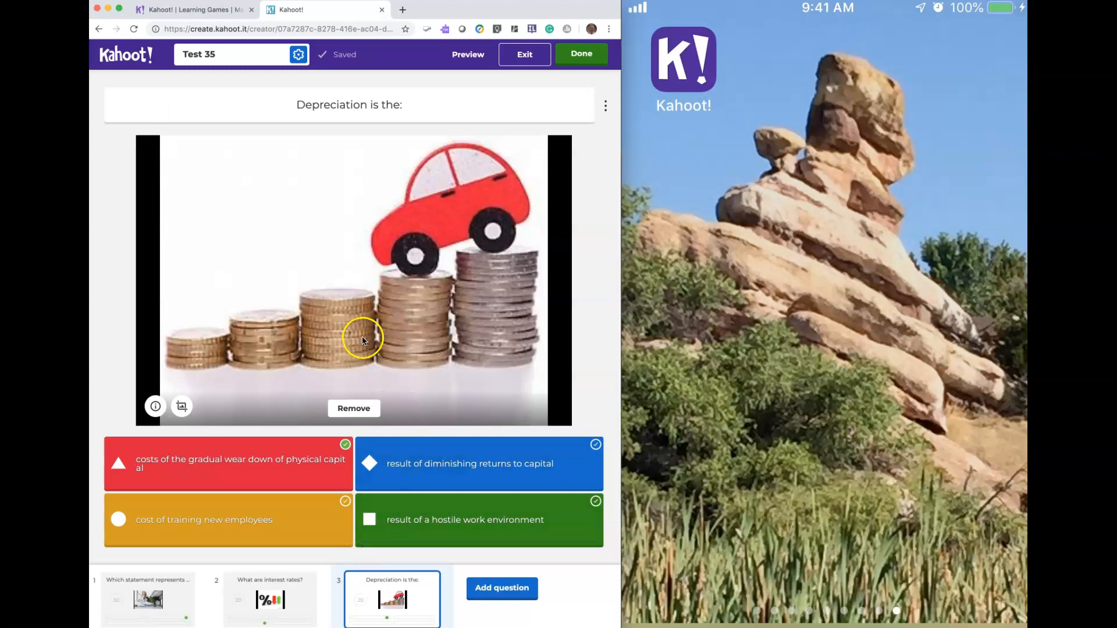
- Set the time limit of the "Depreciation is the:" question to 30 seconds
scroll(460, 541, down, 1)
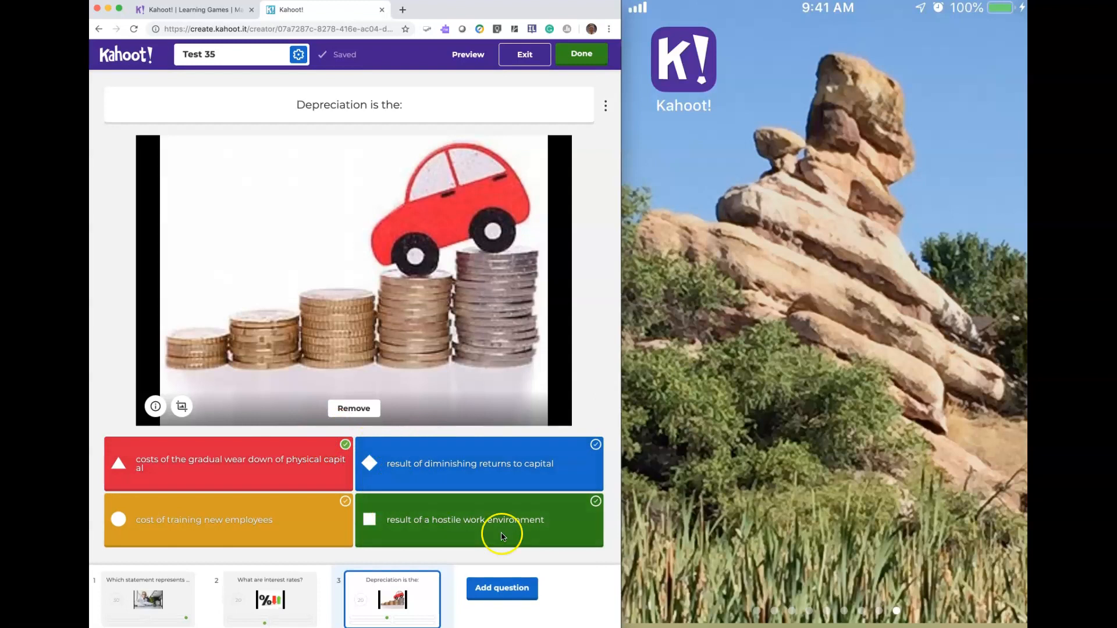
click(605, 108)
click(550, 137)
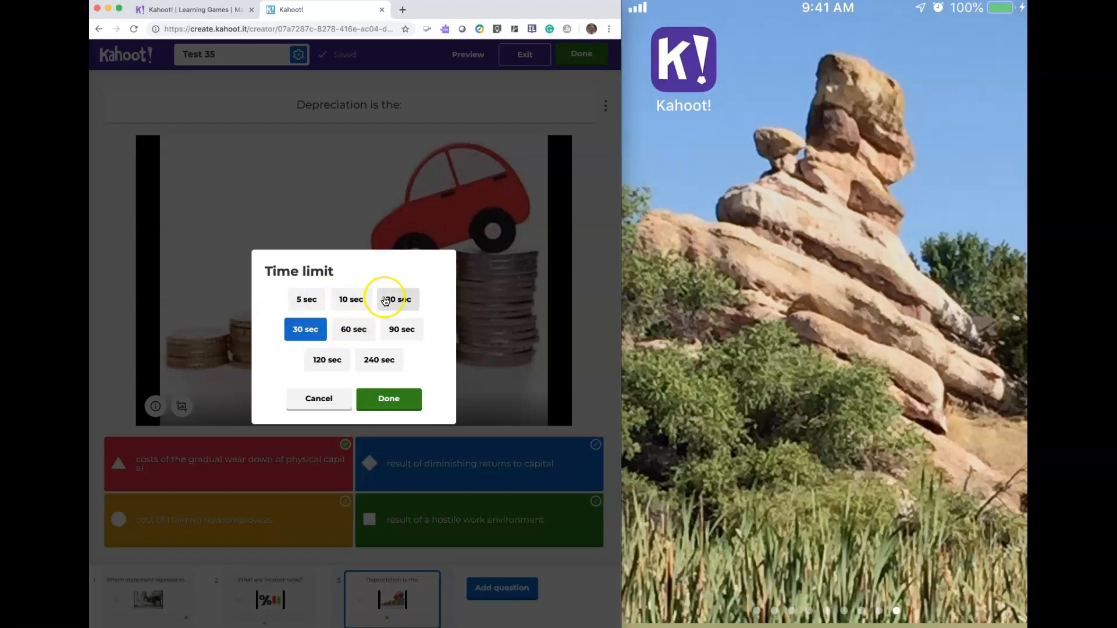
click(387, 397)
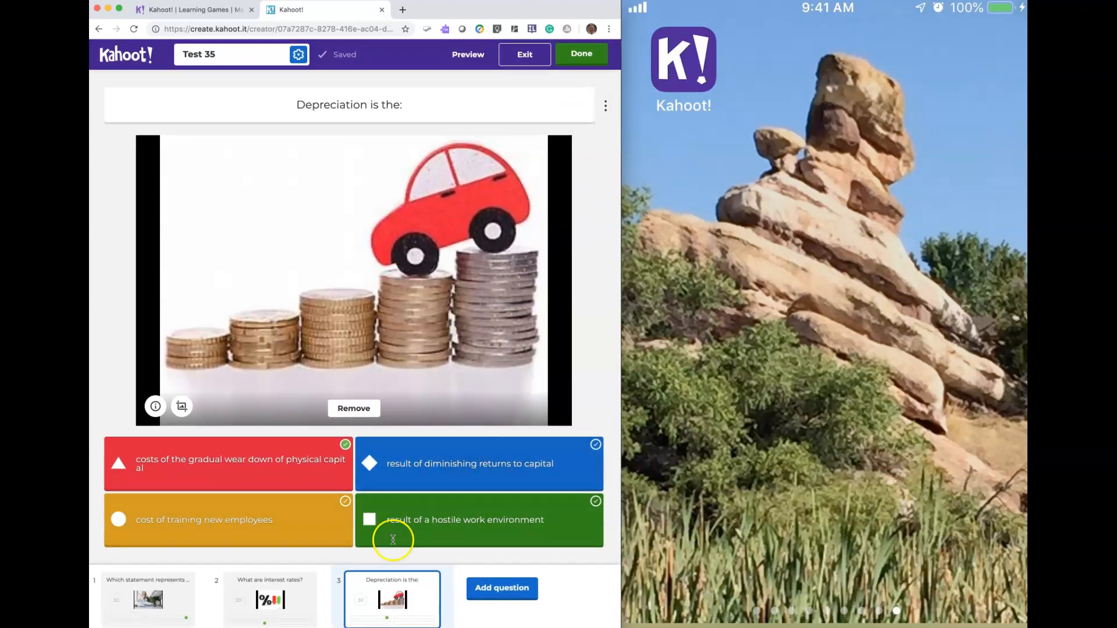
- Finish the Test 35 quiz, viewing its sharing options before returning to the list of kahoots
click(496, 590)
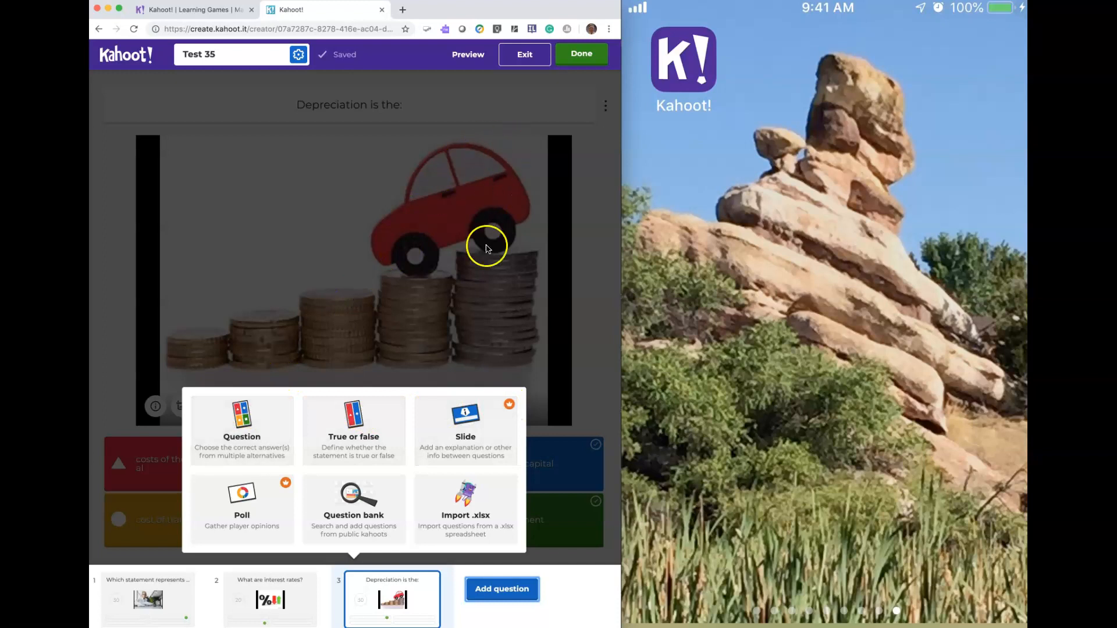
click(582, 57)
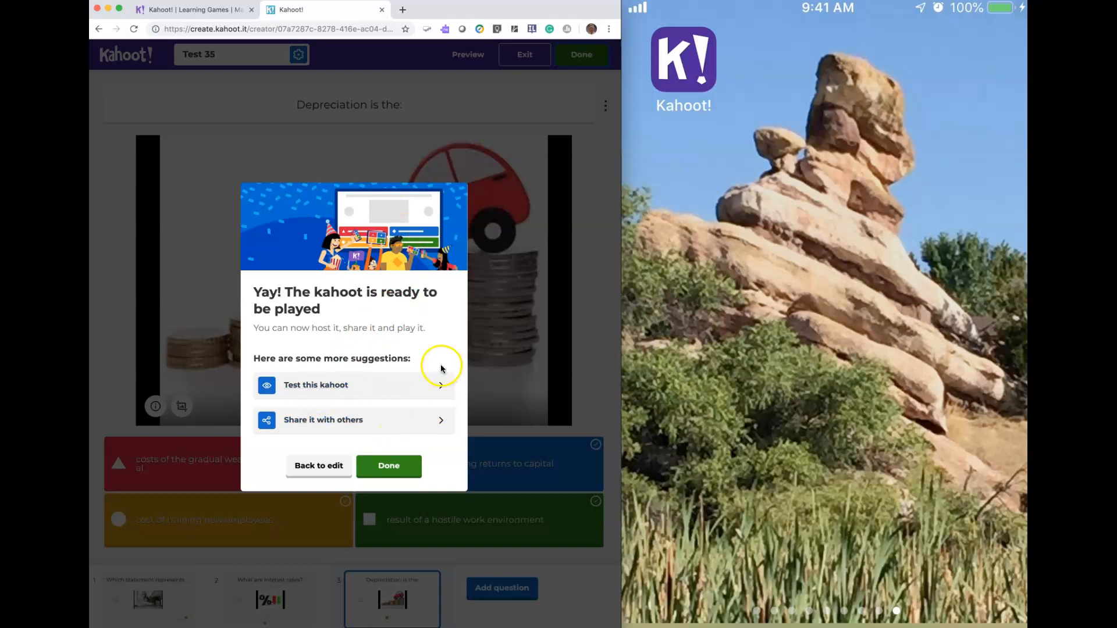
click(391, 469)
click(442, 420)
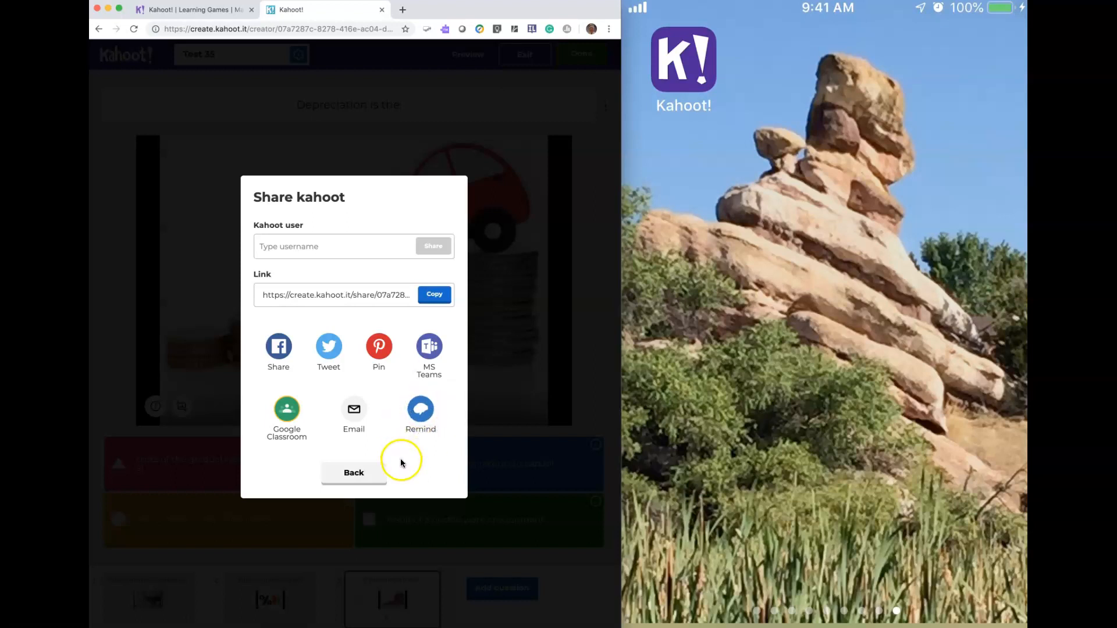
click(357, 471)
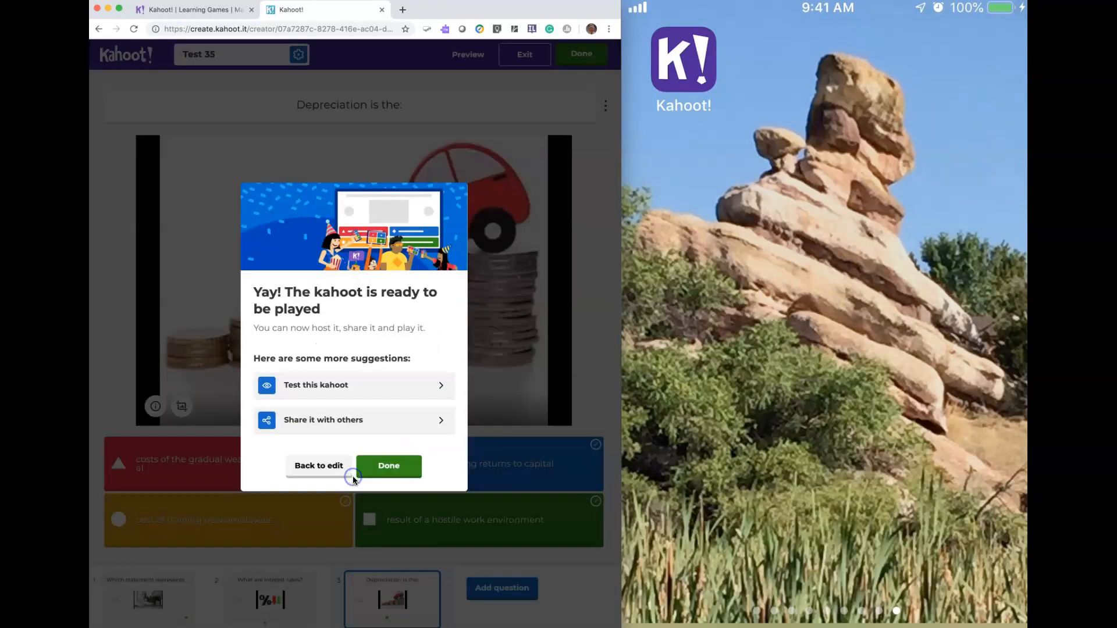
click(384, 468)
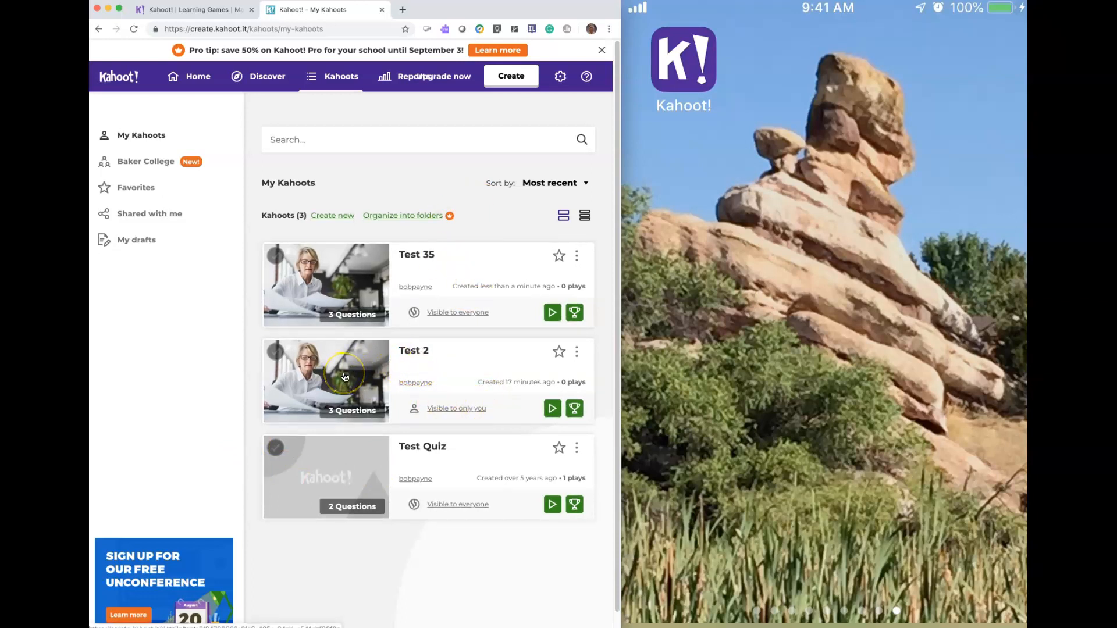
- Open the details of the Test 2 kahoot and shrink the mirrored phone window so the app's whole screen fits
click(417, 355)
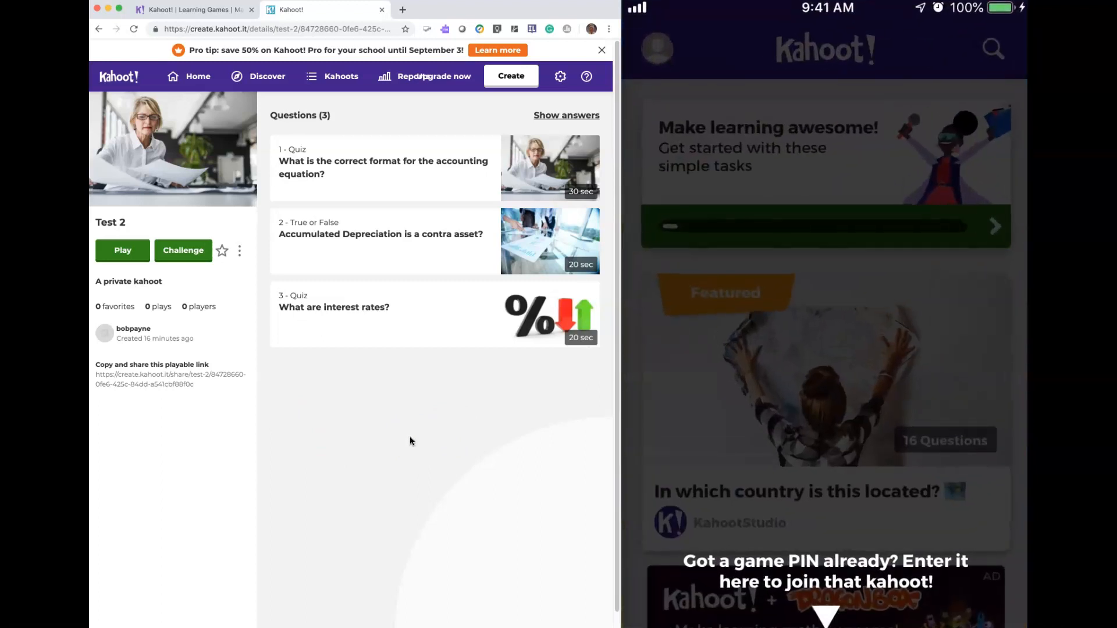
drag(1027, 627, 979, 627)
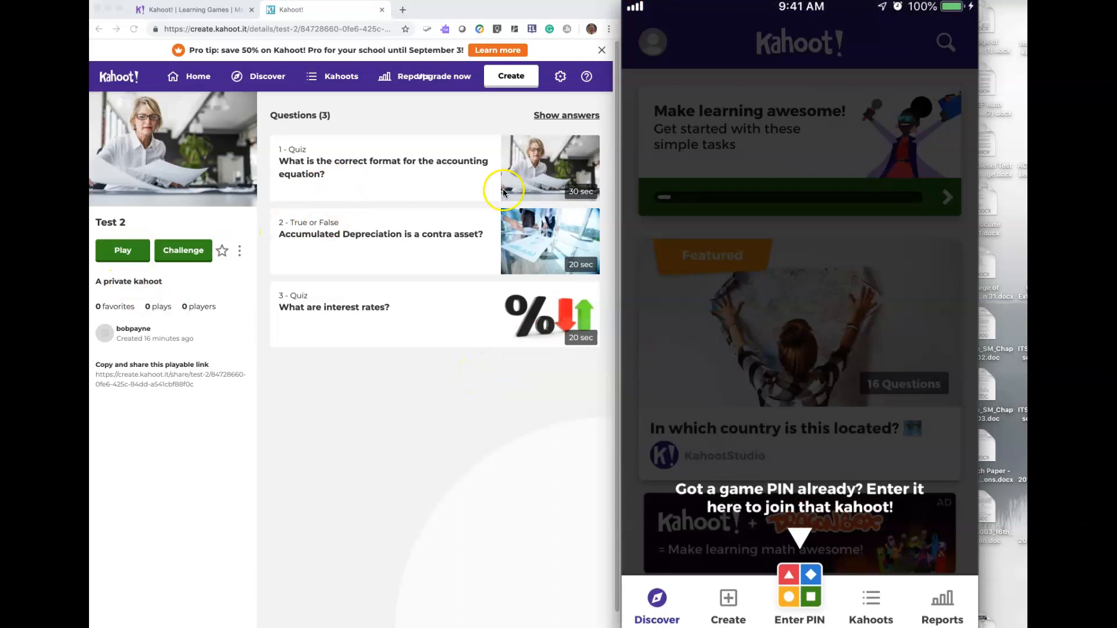
- Host Test 2 as a Classic player-versus-player game and open its lobby
click(121, 251)
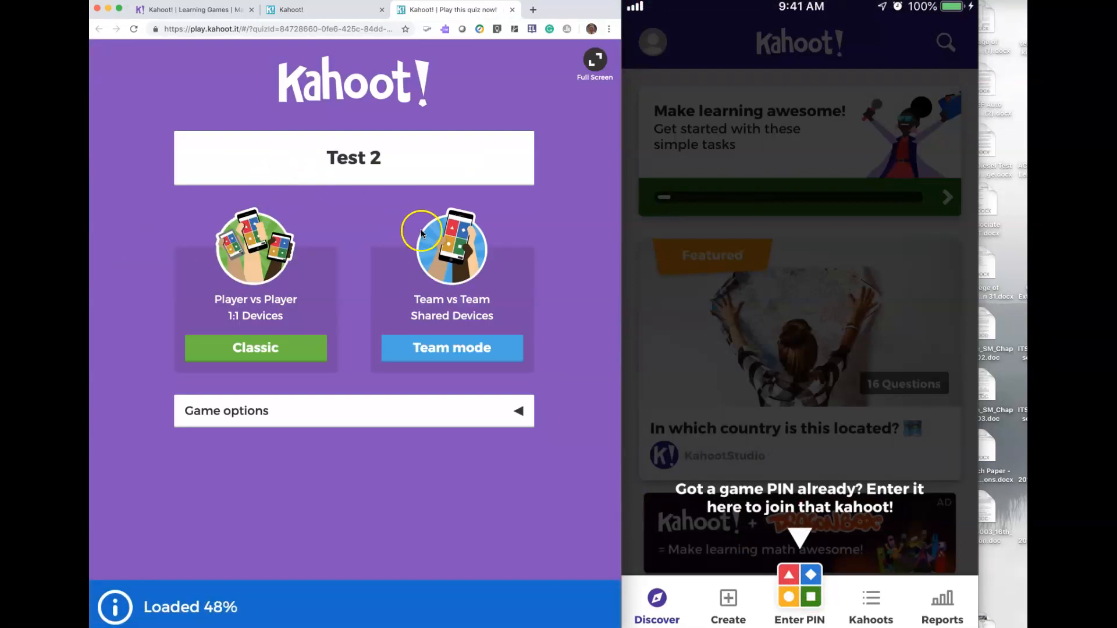
click(252, 349)
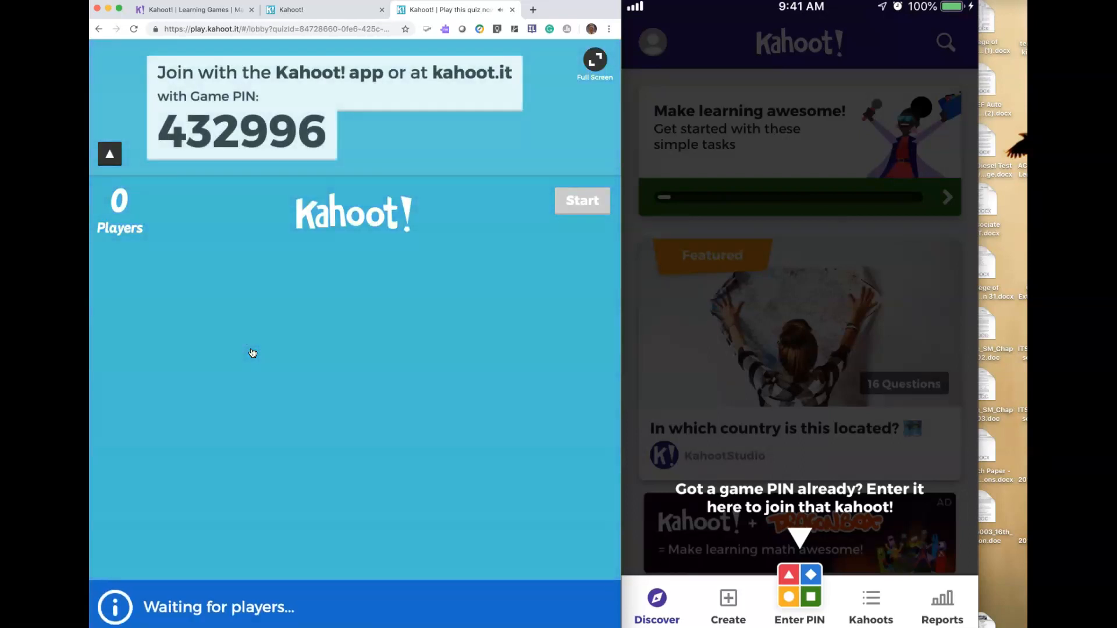
- Join the Test 2 game on the phone with the nickname Student and start the quiz from the host lobby
click(258, 348)
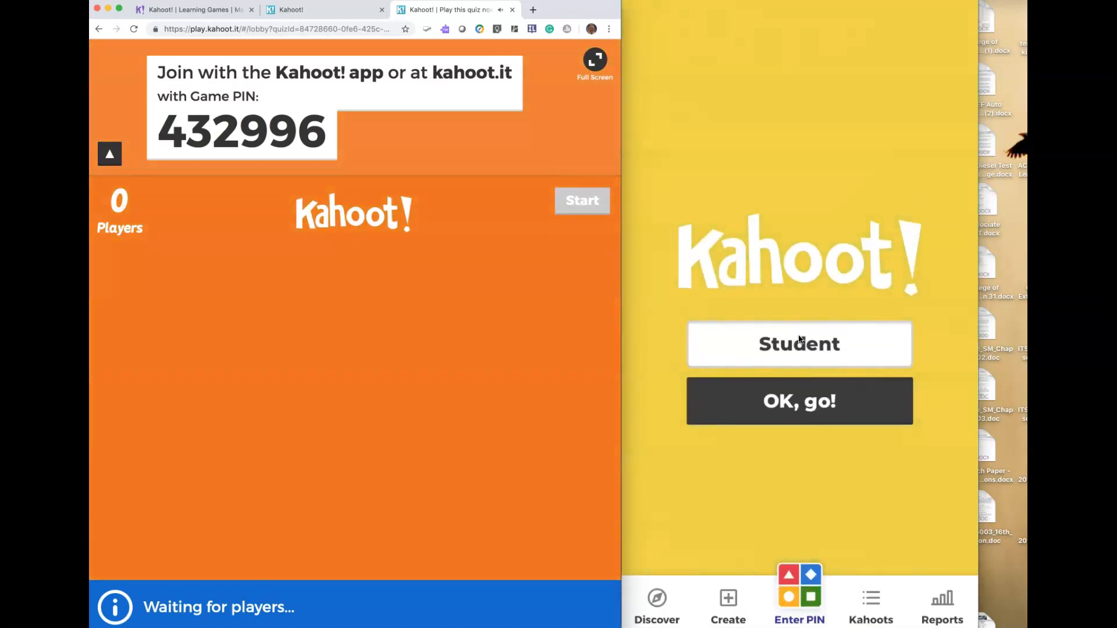
click(795, 340)
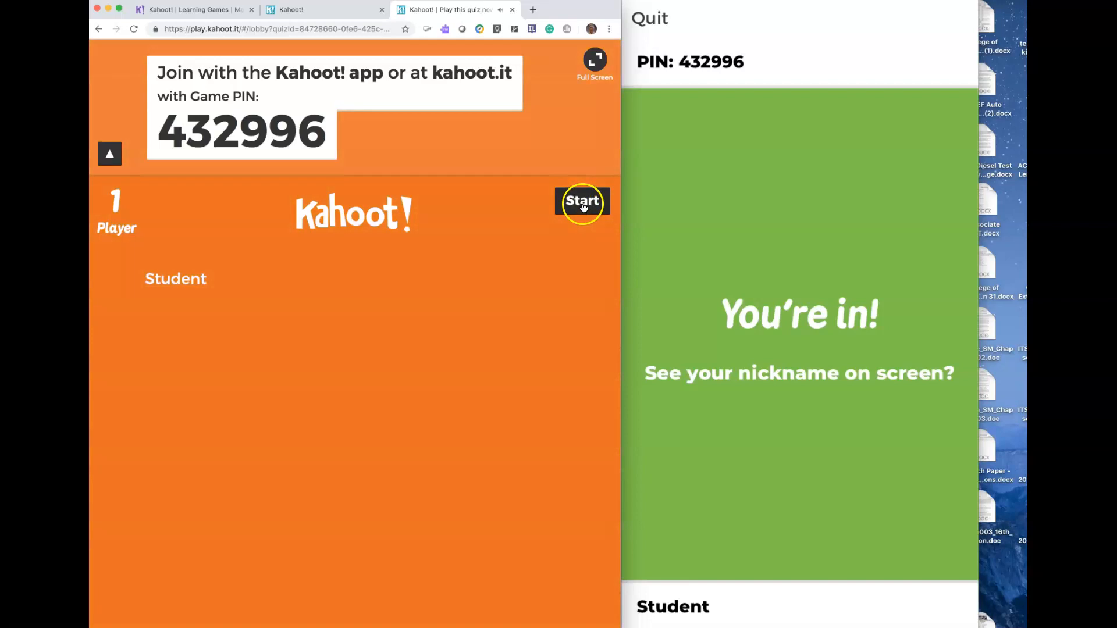
click(584, 204)
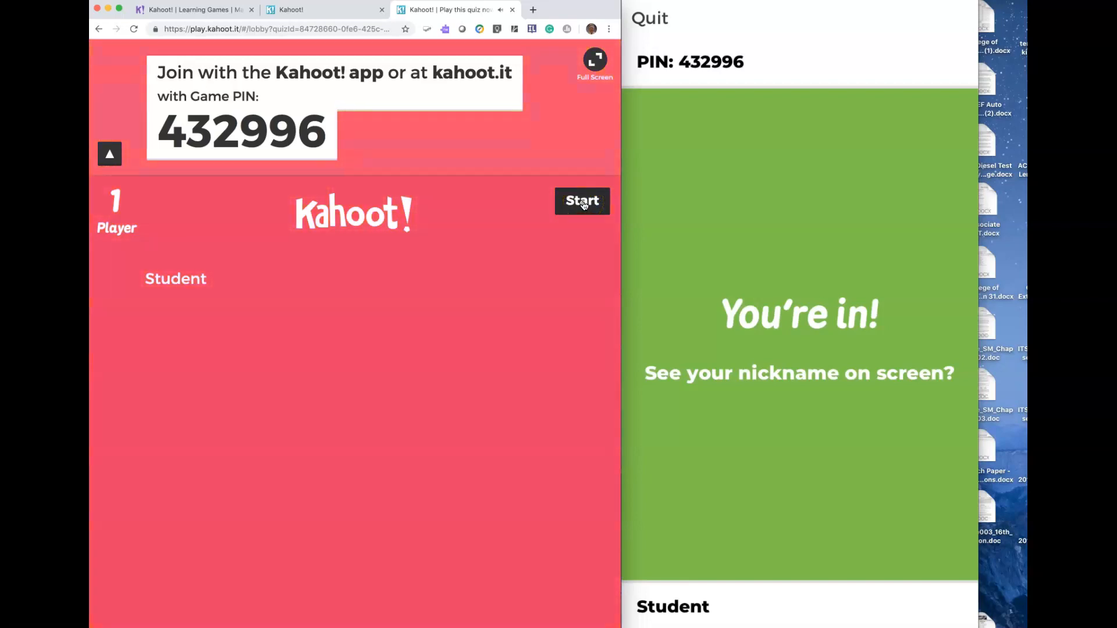
click(583, 201)
click(471, 276)
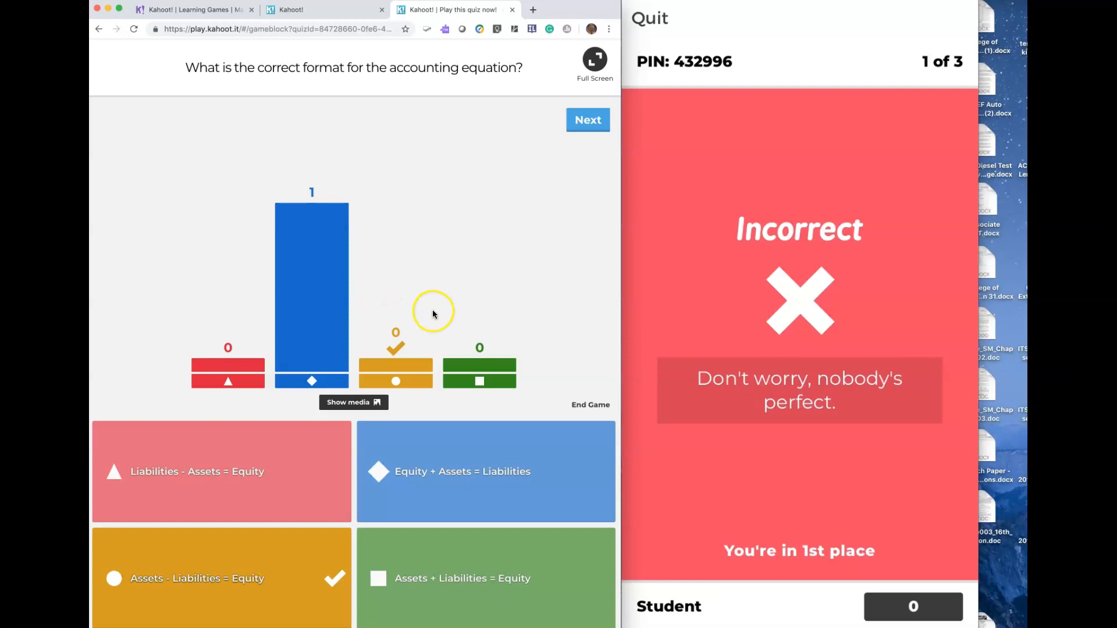
- Advance the game past the answer results and scoreboards of the first two questions to the question "What are interest rates?"
click(588, 121)
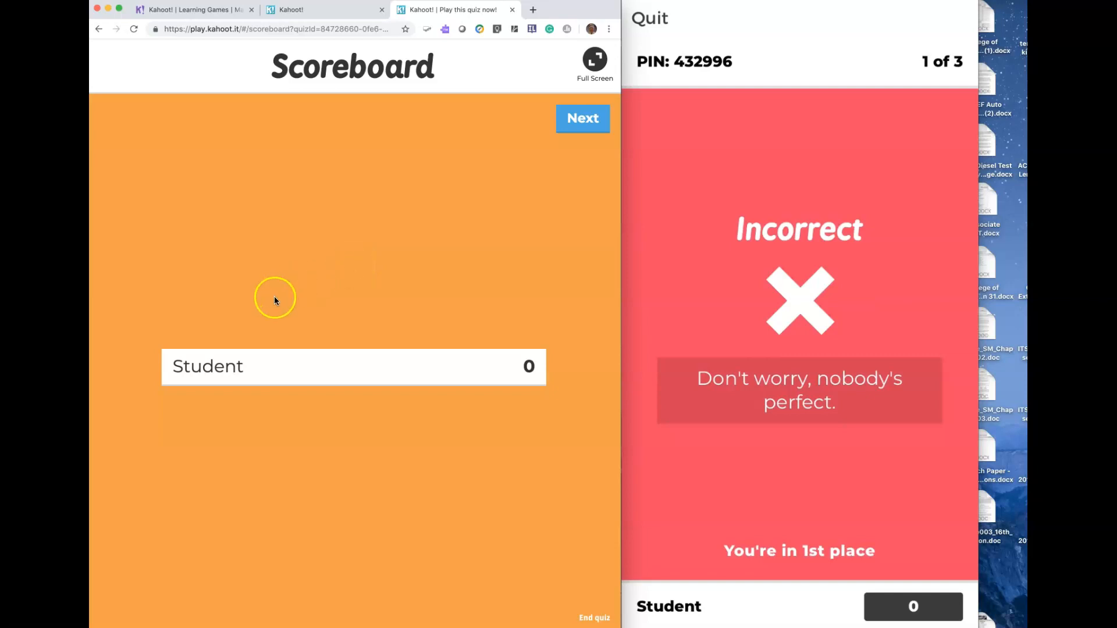
click(584, 120)
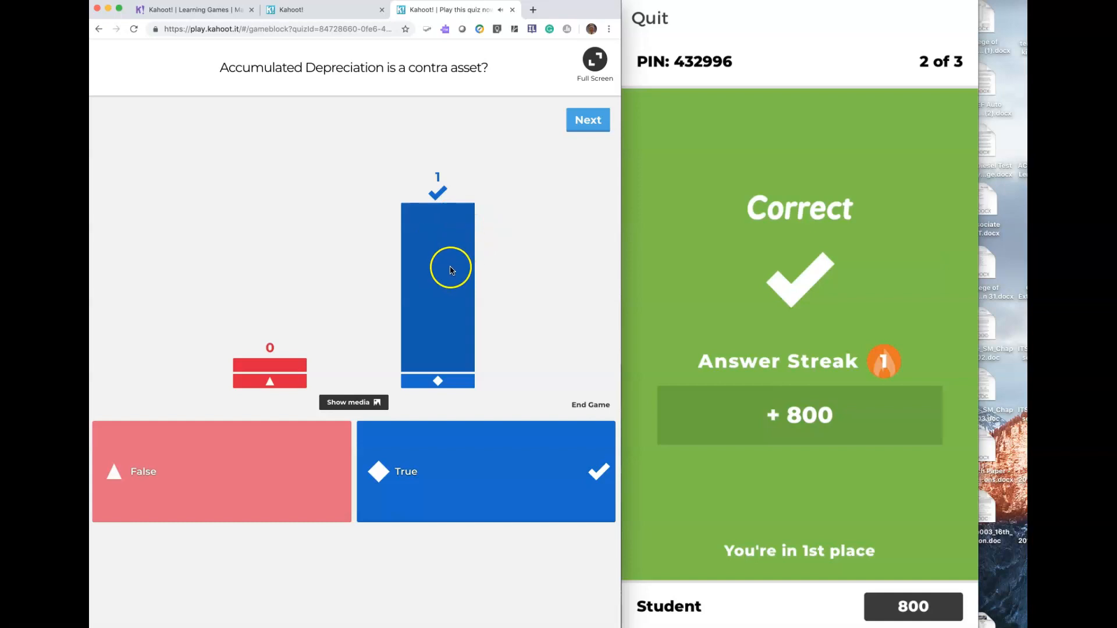
click(584, 122)
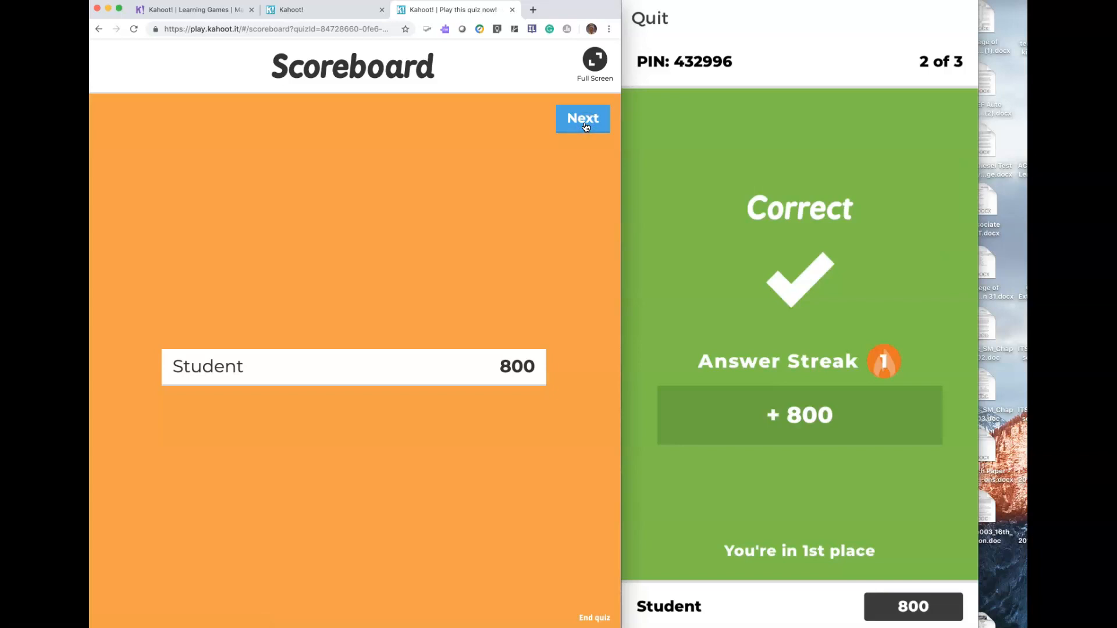
click(585, 122)
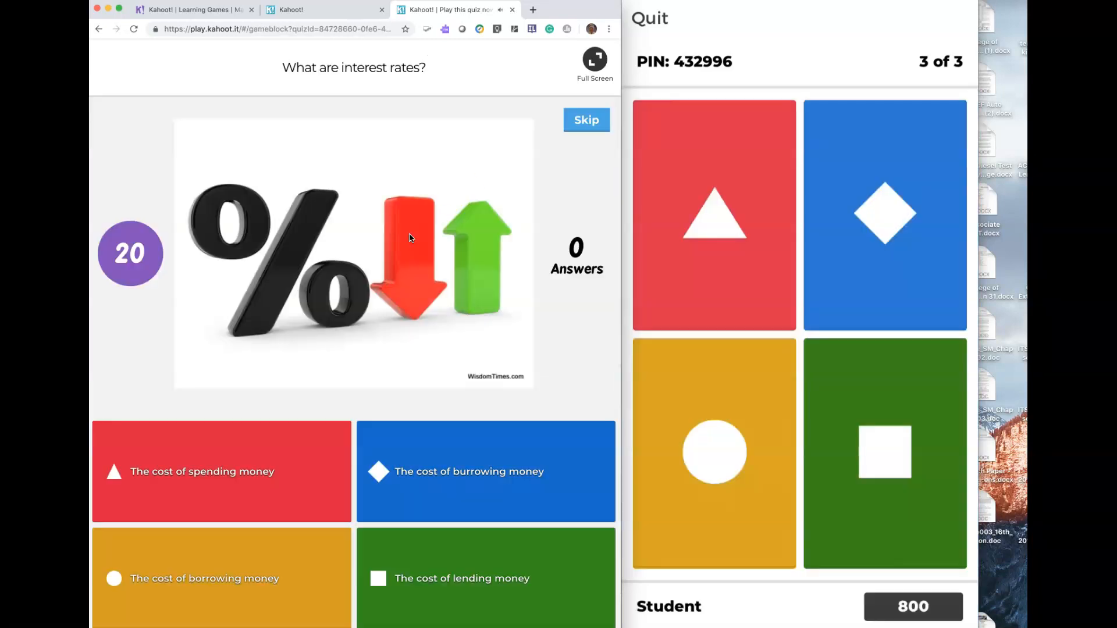
click(455, 167)
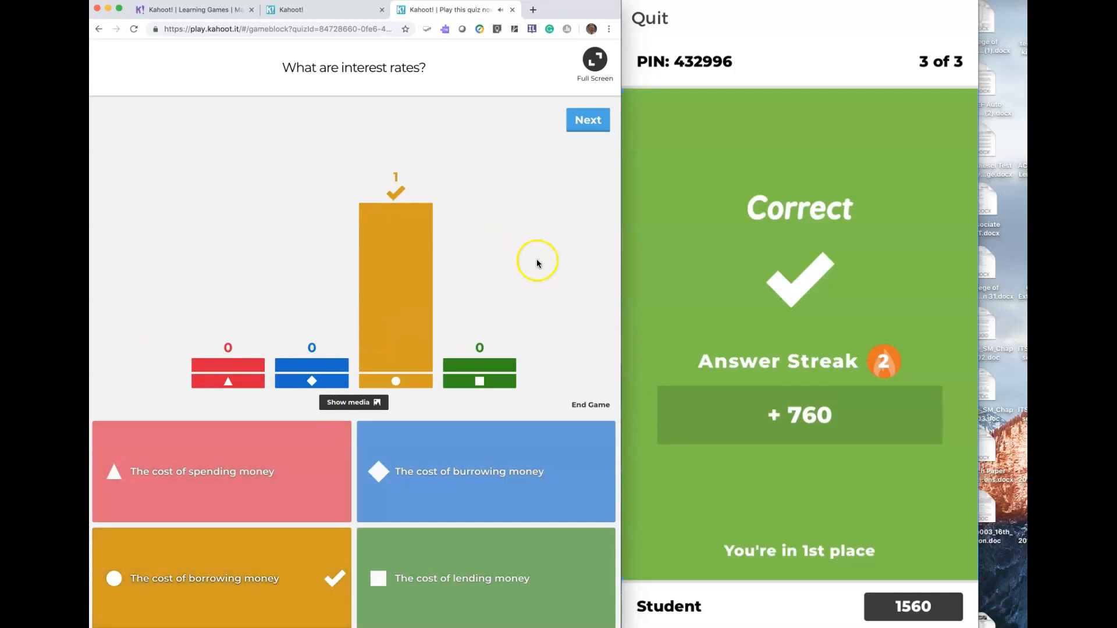
- Advance past the last question to the podium, then open the final results and review the save, replay and new-game options
click(587, 120)
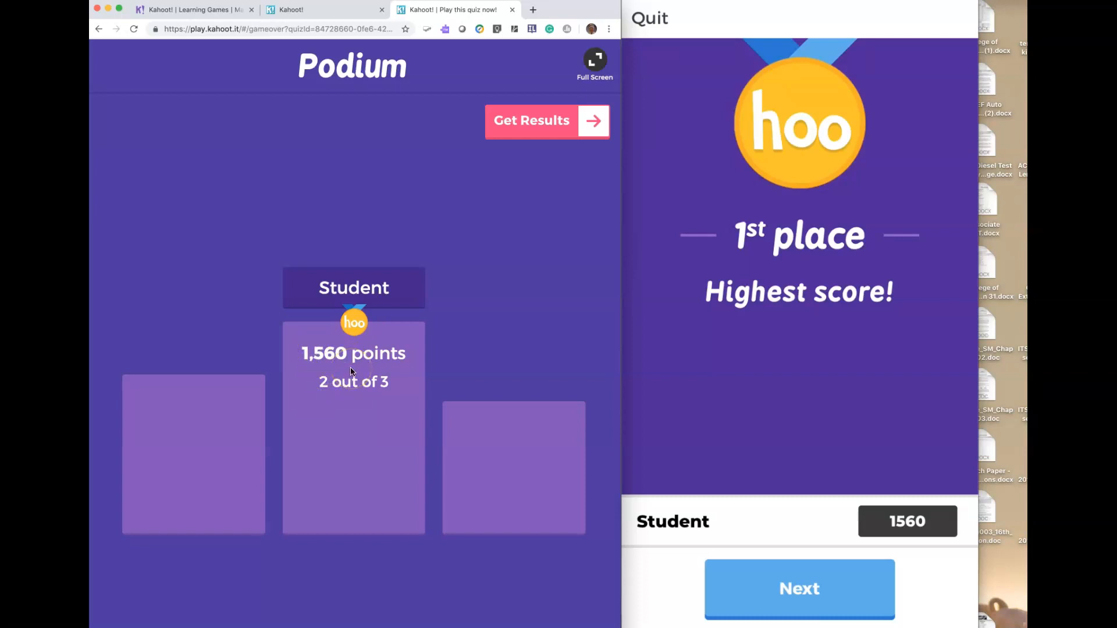
click(592, 124)
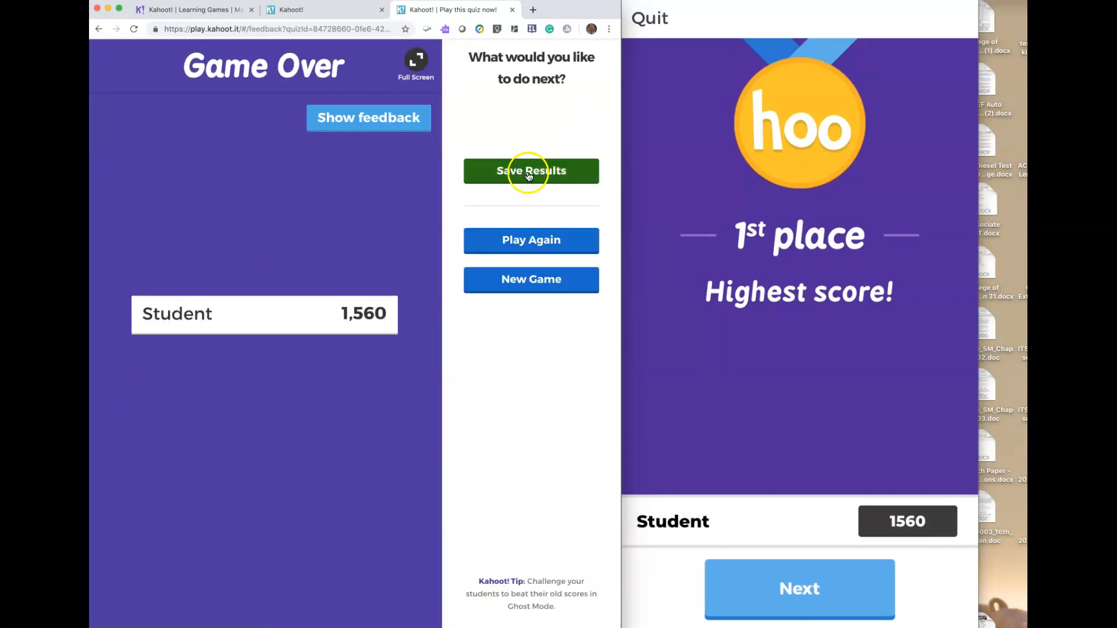
click(545, 251)
click(532, 291)
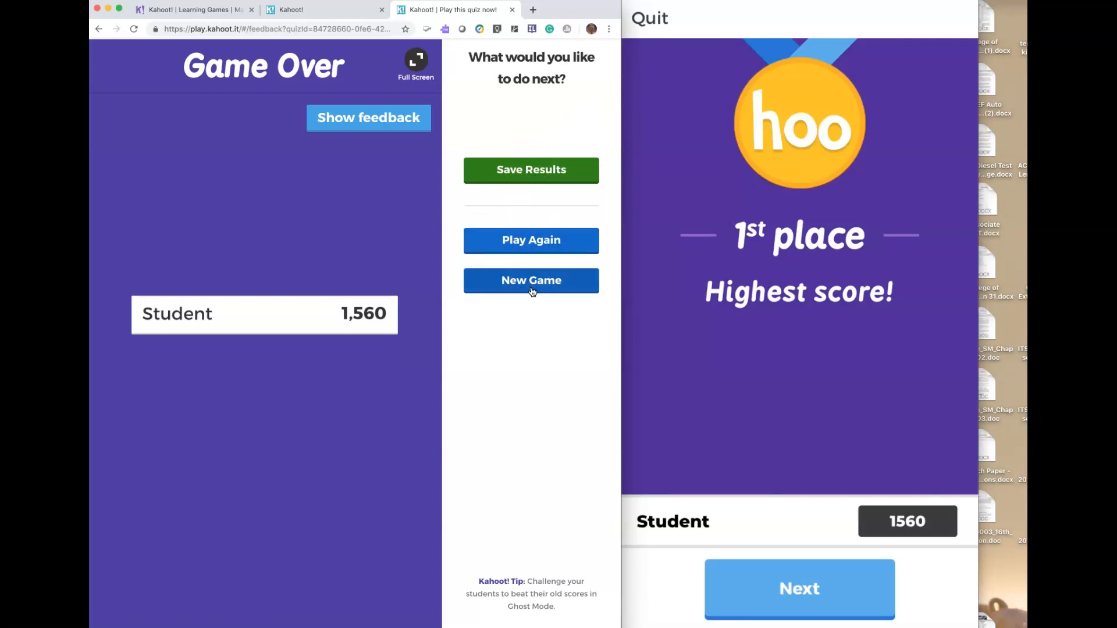